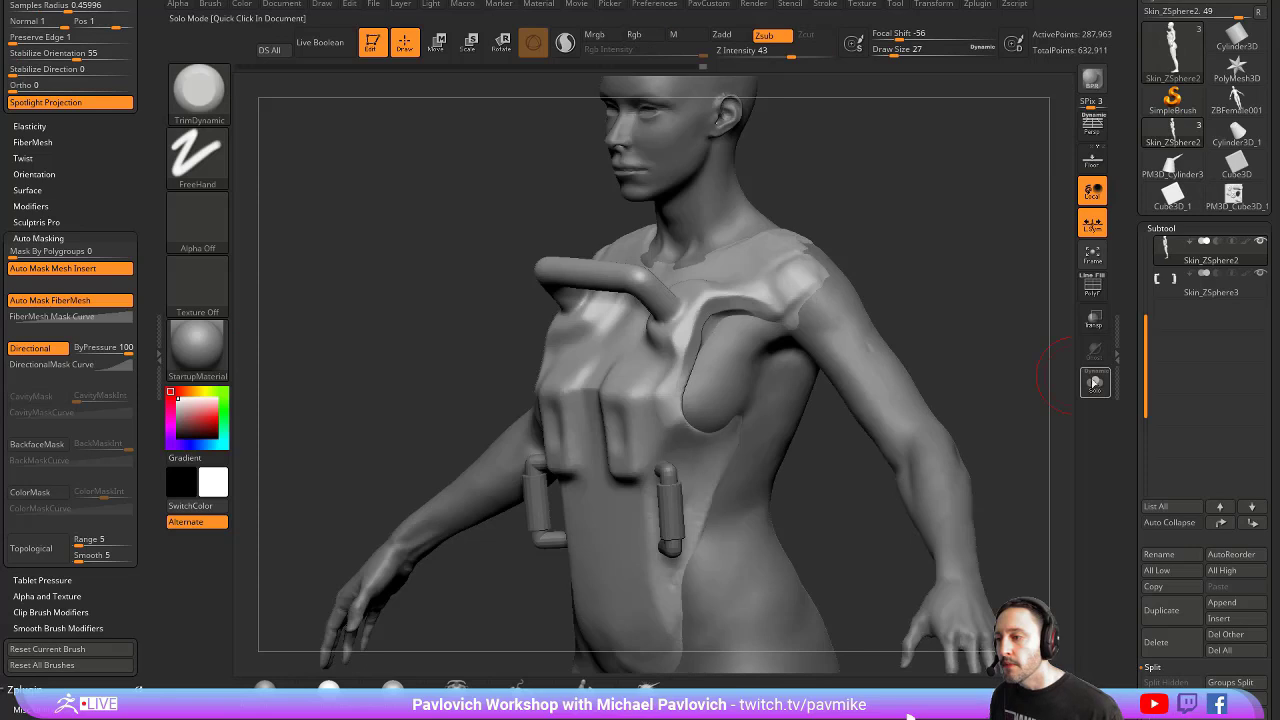
- Orbit around the shoulder and armpit and mask around the hole beside the tube
mouse_move(700, 360)
mouse_down()
mouse_move(500, 380)
mouse_move(917, 360)
mouse_up()
drag(541, 387, 677, 410)
key(ctrl)
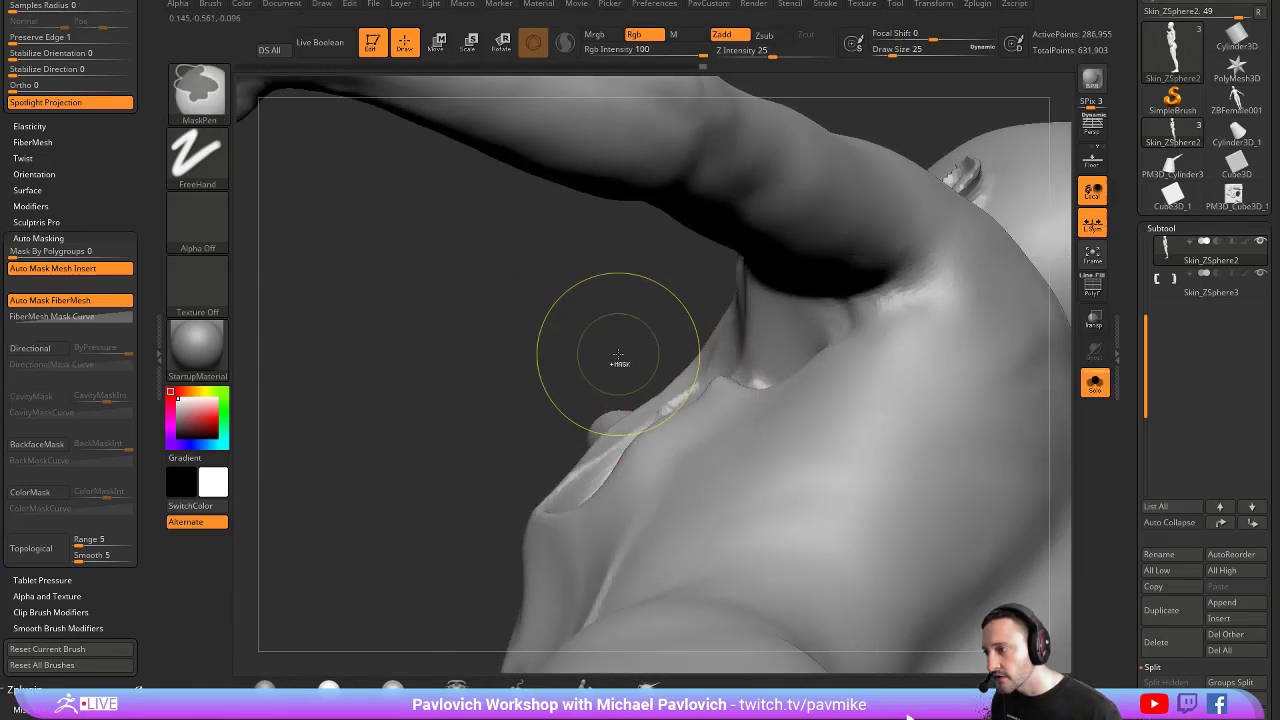
drag(614, 357, 606, 400)
mouse_move(507, 464)
mouse_down()
mouse_move(480, 434)
mouse_move(531, 194)
mouse_up()
drag(592, 255, 668, 350)
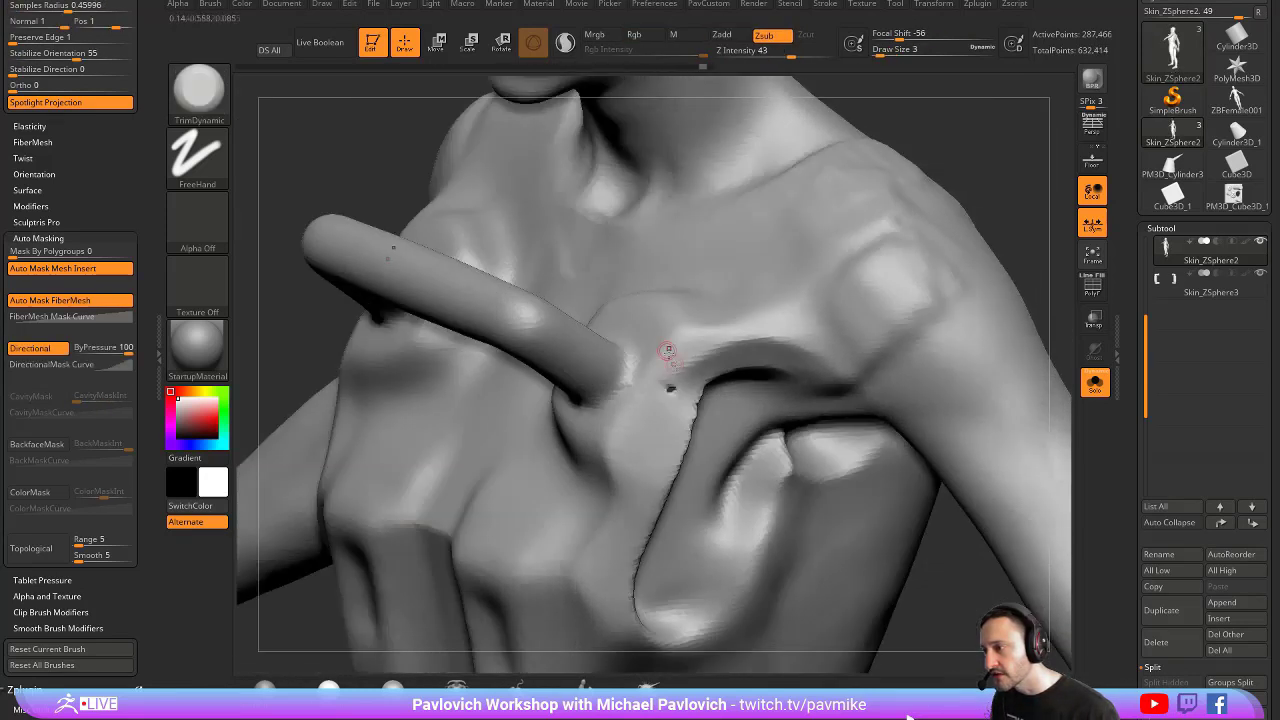
- Shrink the brush to size 7 and inflate the chest surface around the hole, masking as needed
key([)
key([)
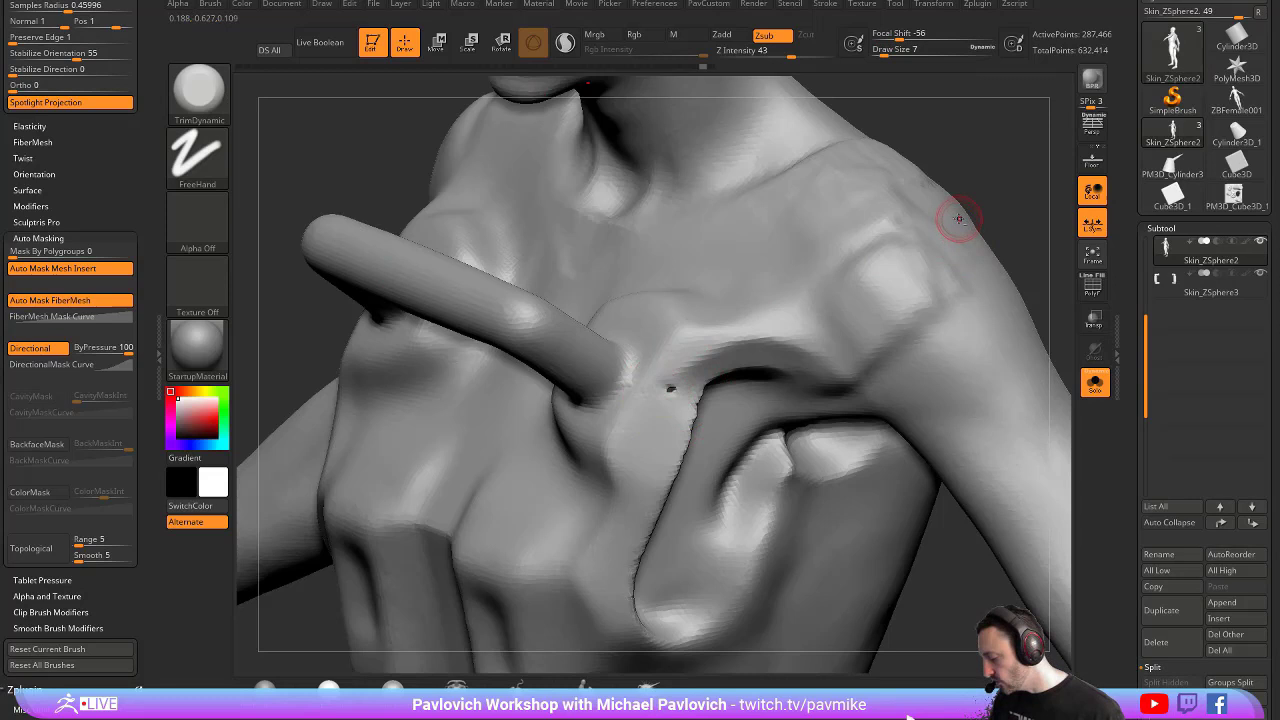
key(b)
key(i)
key(n)
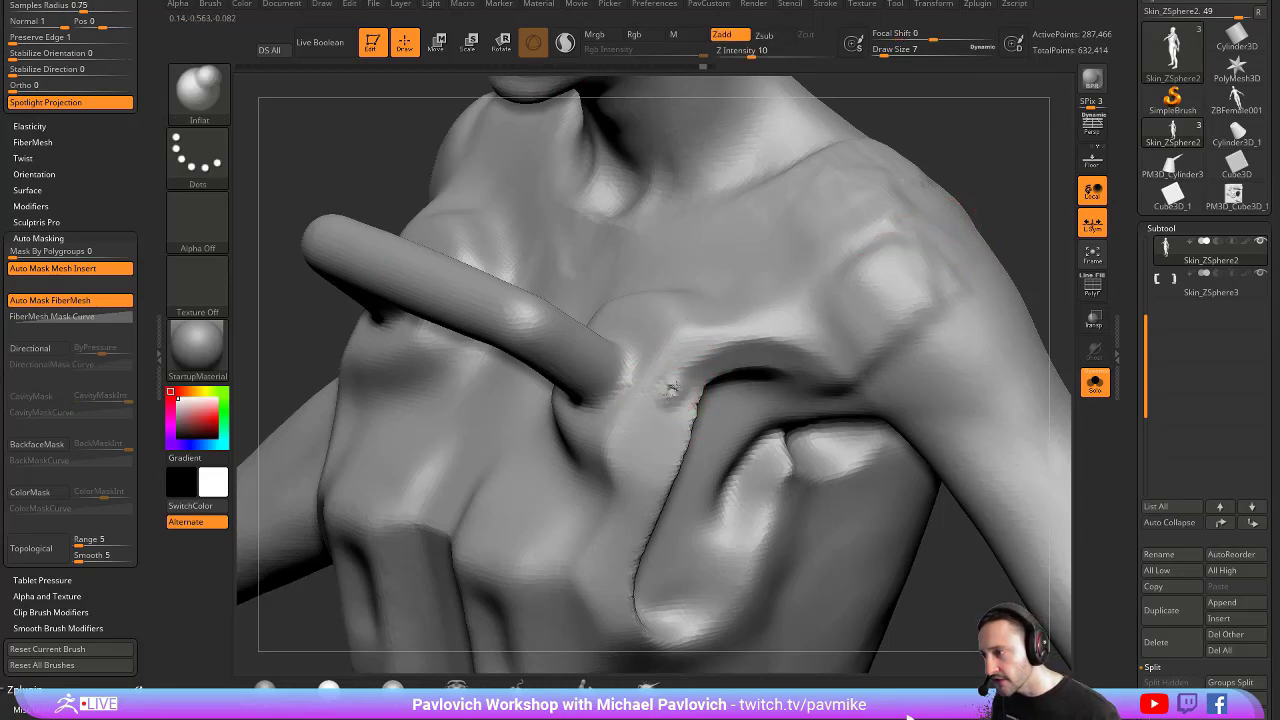
mouse_move(1005, 218)
mouse_down()
mouse_move(958, 92)
mouse_move(900, 200)
mouse_move(720, 390)
mouse_up()
key(b)
key(d)
key(s)
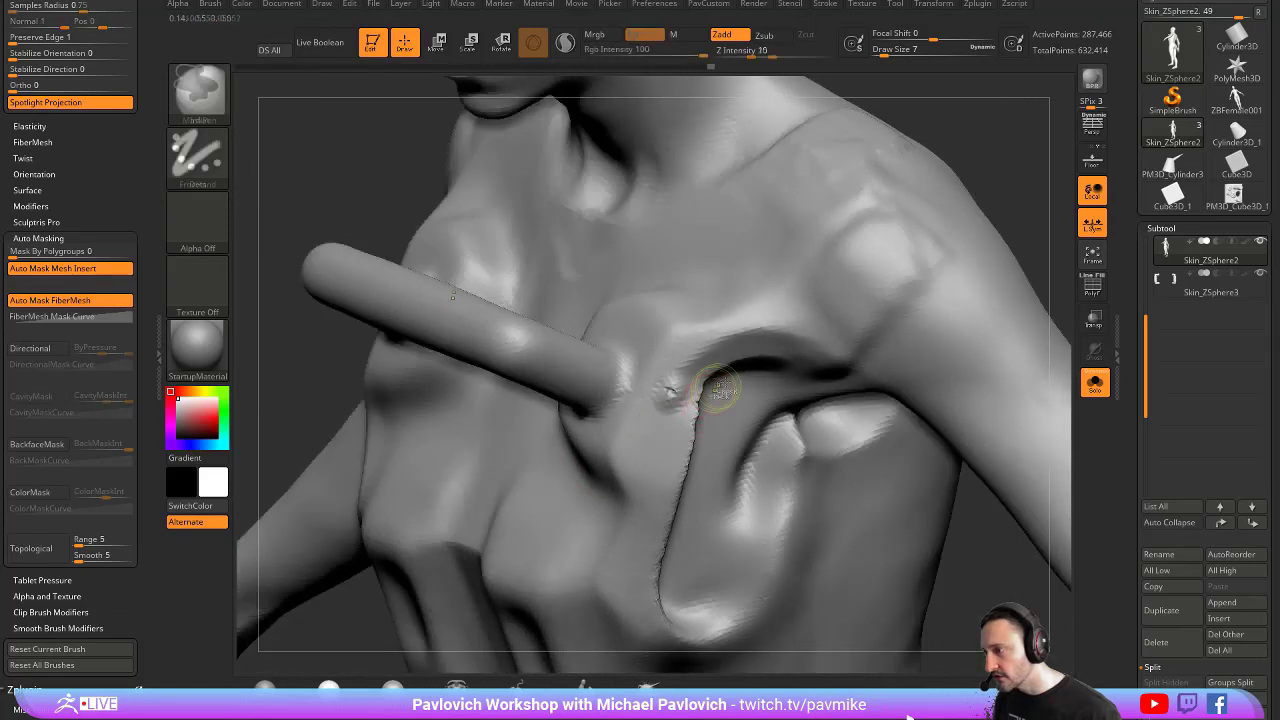
key(ctrl)
- Insert a Cylinder8 primitive from the IMM brush into the hole beside the tube and position it
key(b)
key(i)
key(m)
key(m)
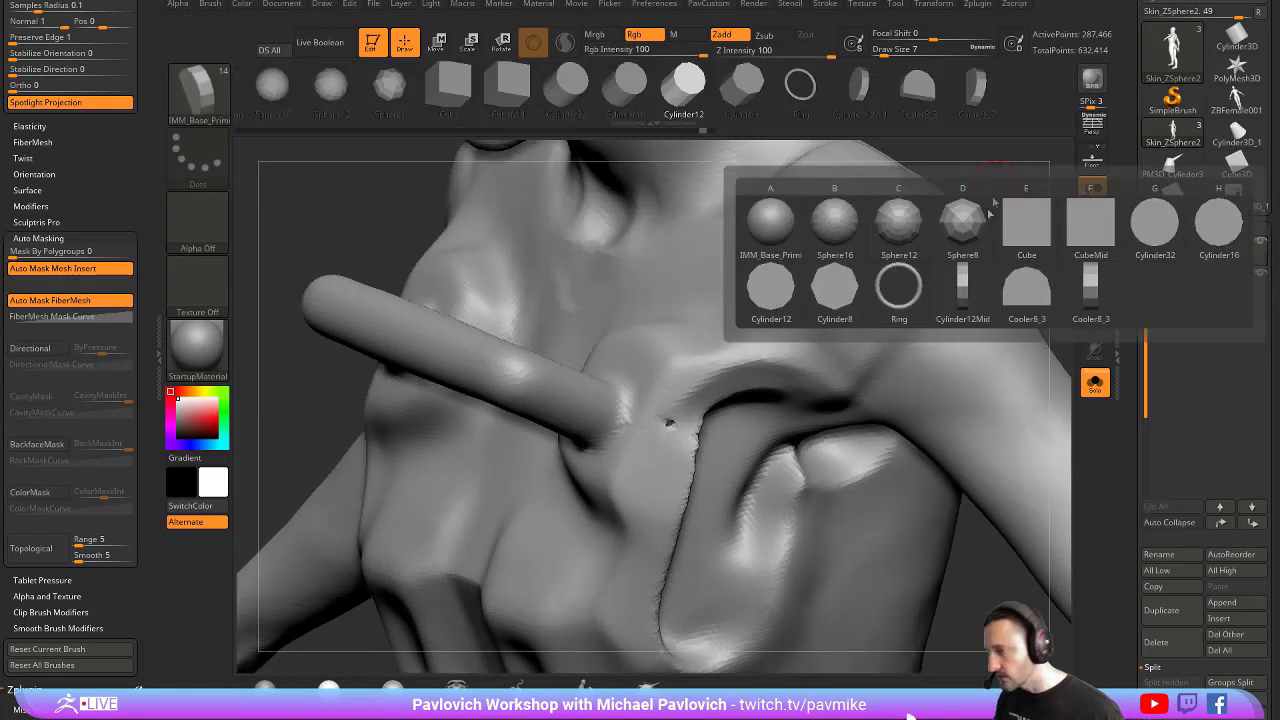
click(850, 283)
mouse_move(680, 432)
mouse_down()
mouse_move(680, 405)
mouse_move(660, 428)
mouse_up()
key(w)
key(q)
- Polish the inserted piece into the chest with hPolish, then return to a straight front view
right_drag(607, 455, 608, 445)
key(s)
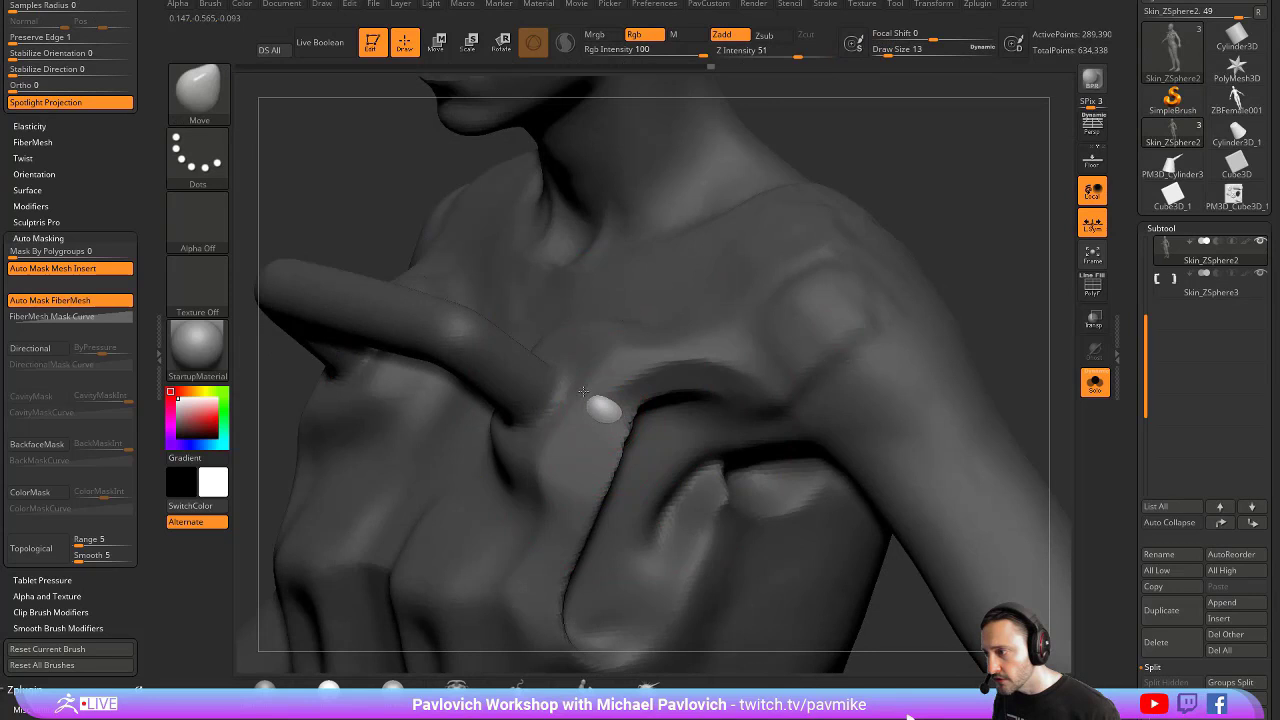
mouse_move(954, 289)
right_down()
mouse_move(606, 407)
mouse_move(641, 423)
mouse_move(598, 418)
right_up()
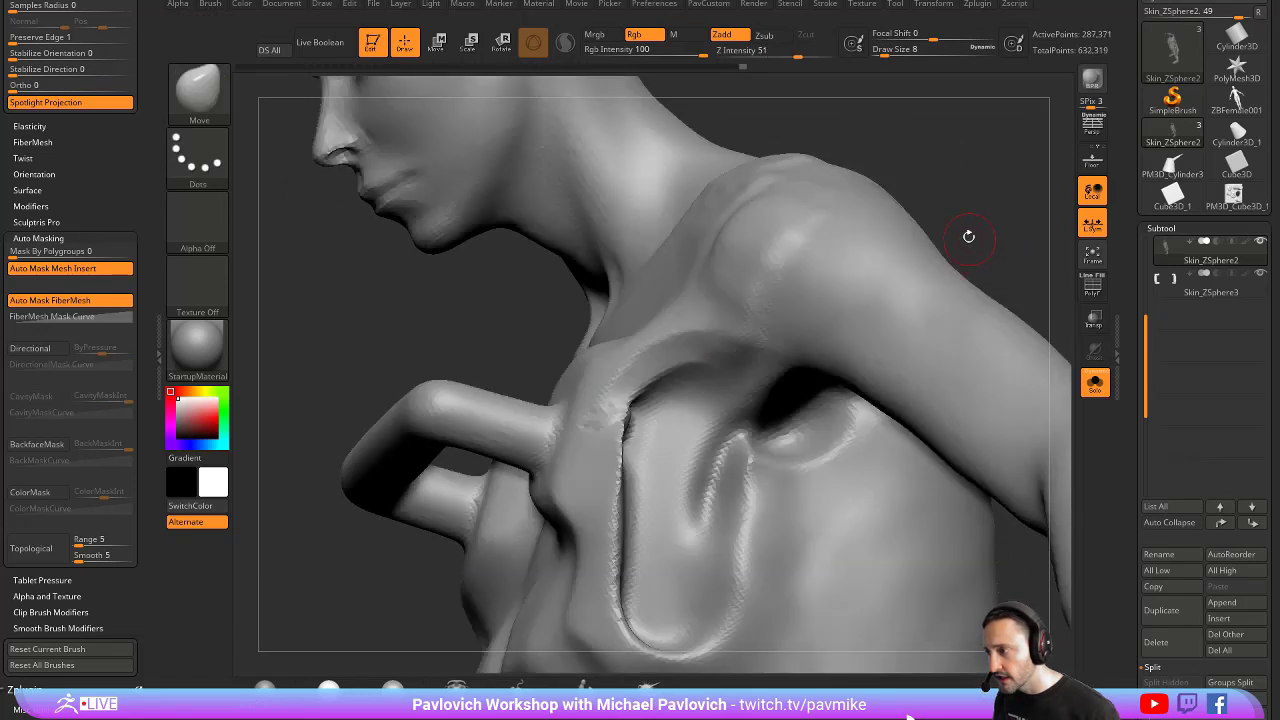
right_drag(984, 228, 938, 178)
key(b)
key(h)
key(p)
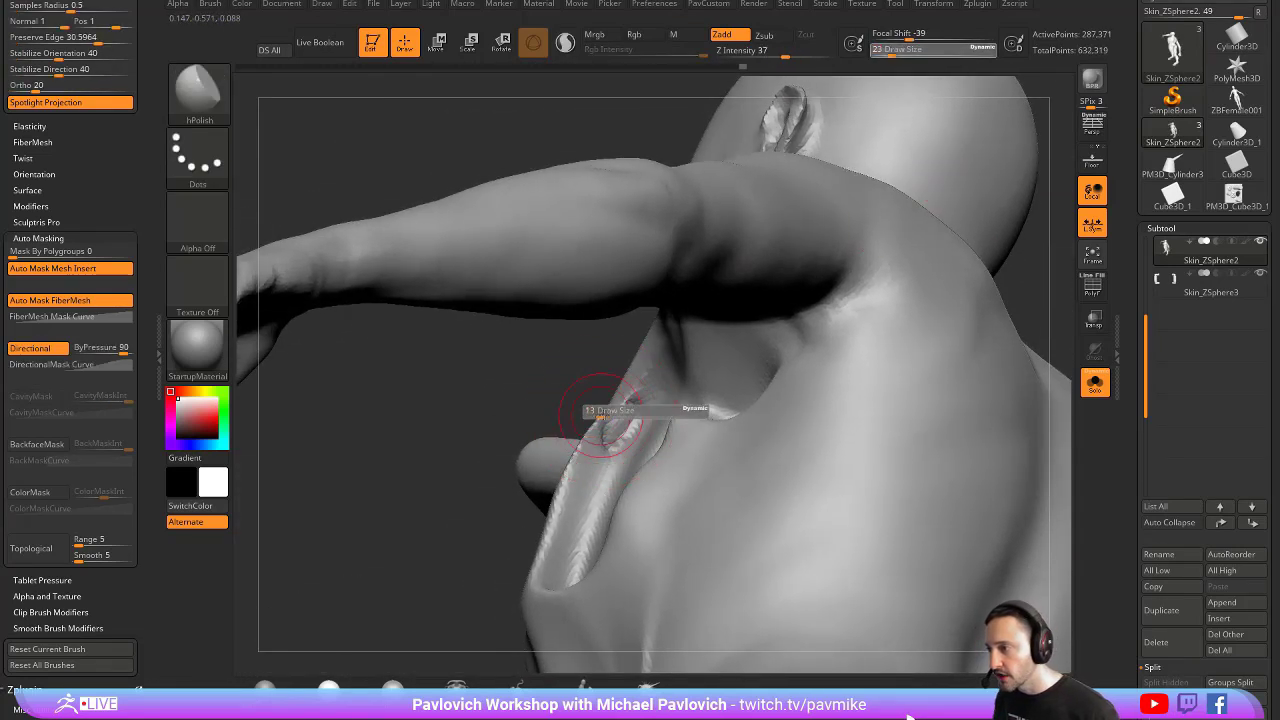
right_drag(493, 385, 650, 432)
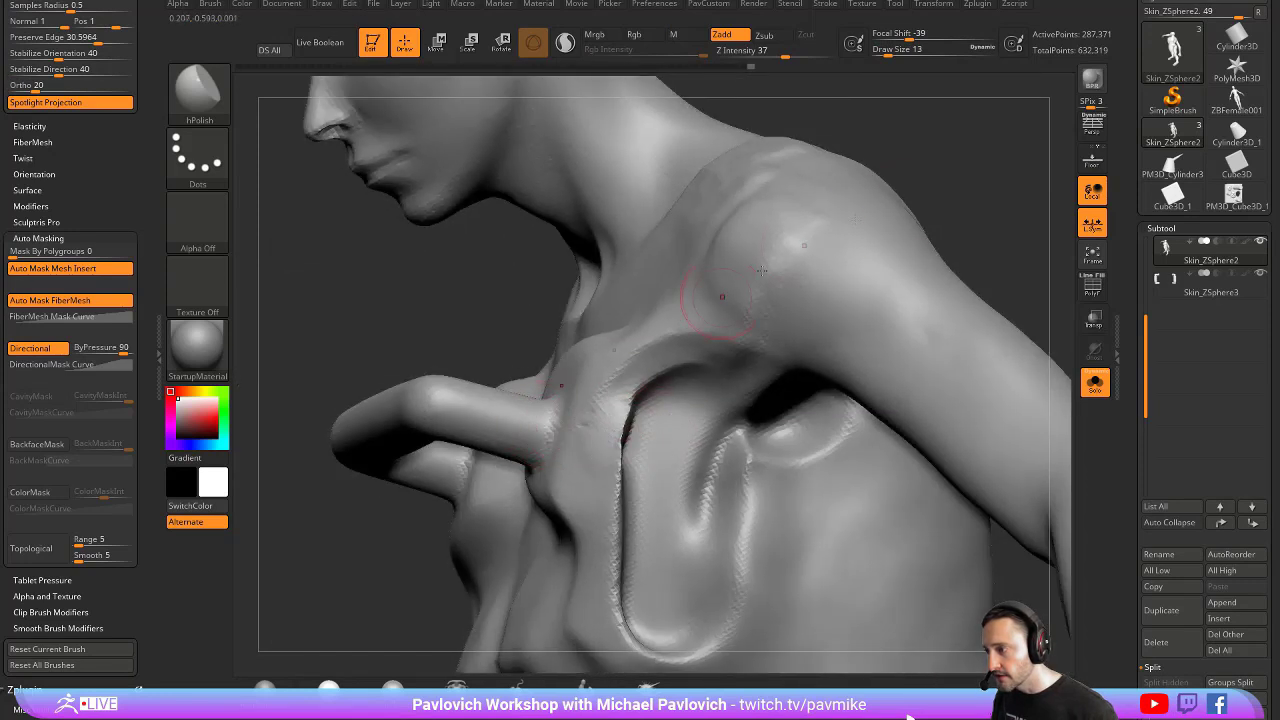
right_drag(722, 296, 659, 394)
mouse_move(450, 265)
right_down()
mouse_move(900, 263)
mouse_move(914, 237)
right_up()
- Clear the canvas and draw a new Cube3D_1 primitive
click(376, 46)
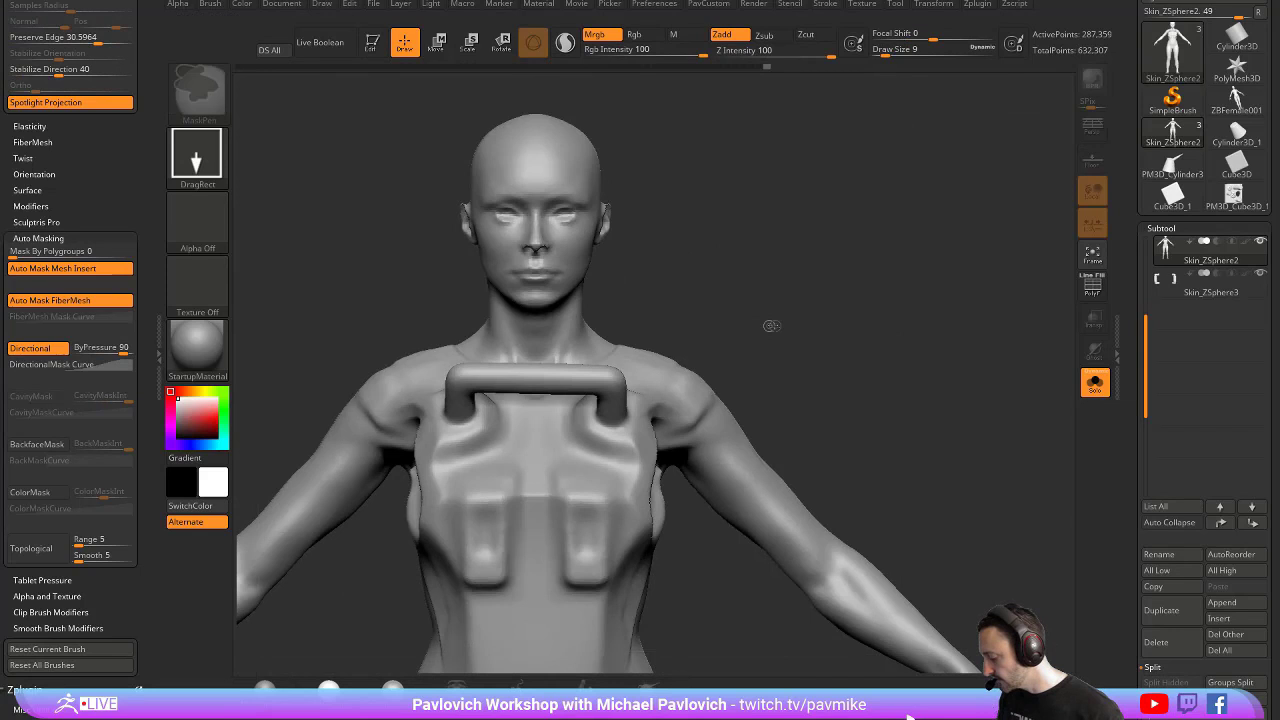
key(ctrl+n)
click(1172, 100)
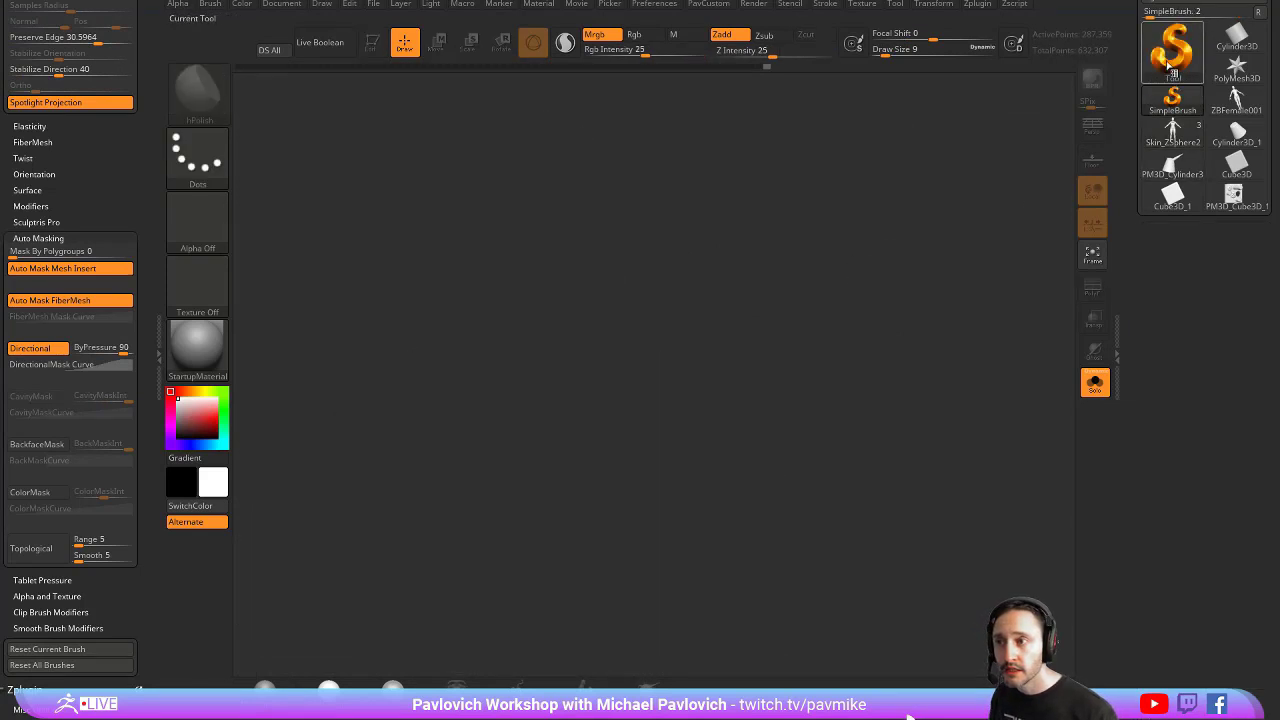
click(1172, 45)
click(633, 148)
drag(594, 394, 455, 290)
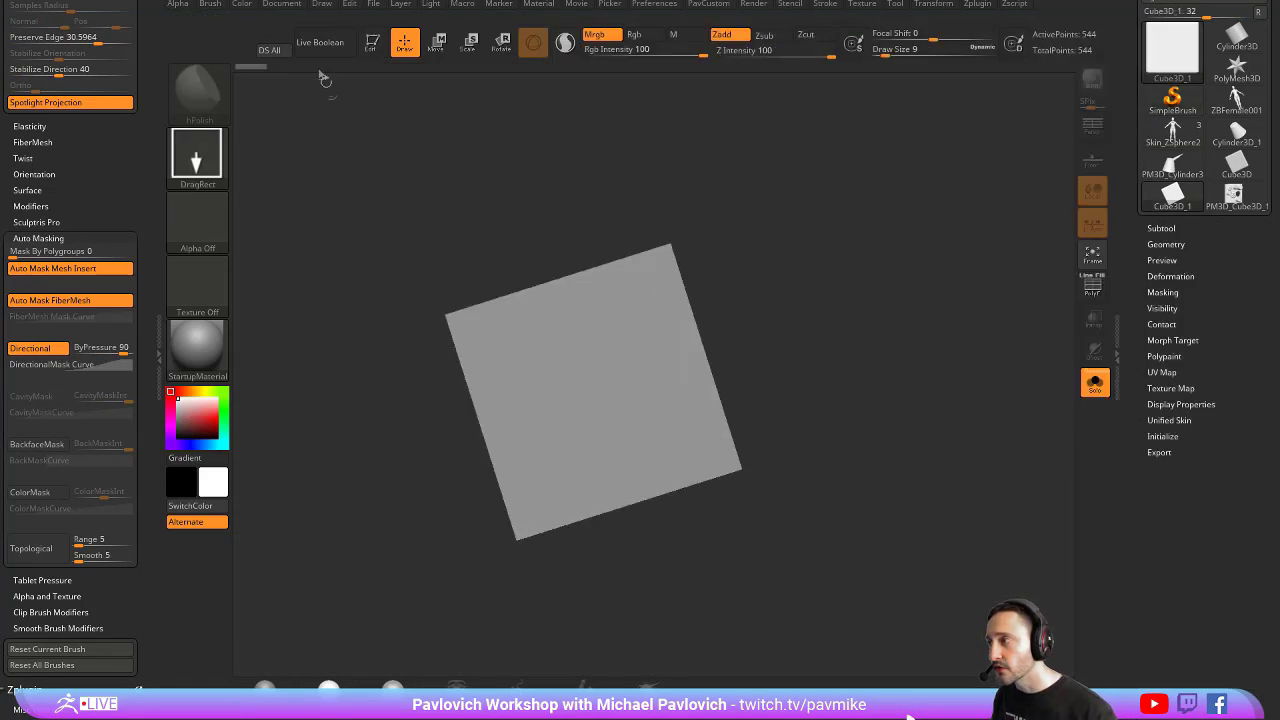
- Convert the cube to a PolyMesh3D and scale it into a thin flat slab
key(t)
scroll(1220, 75, up, 2)
click(1222, 76)
key(w)
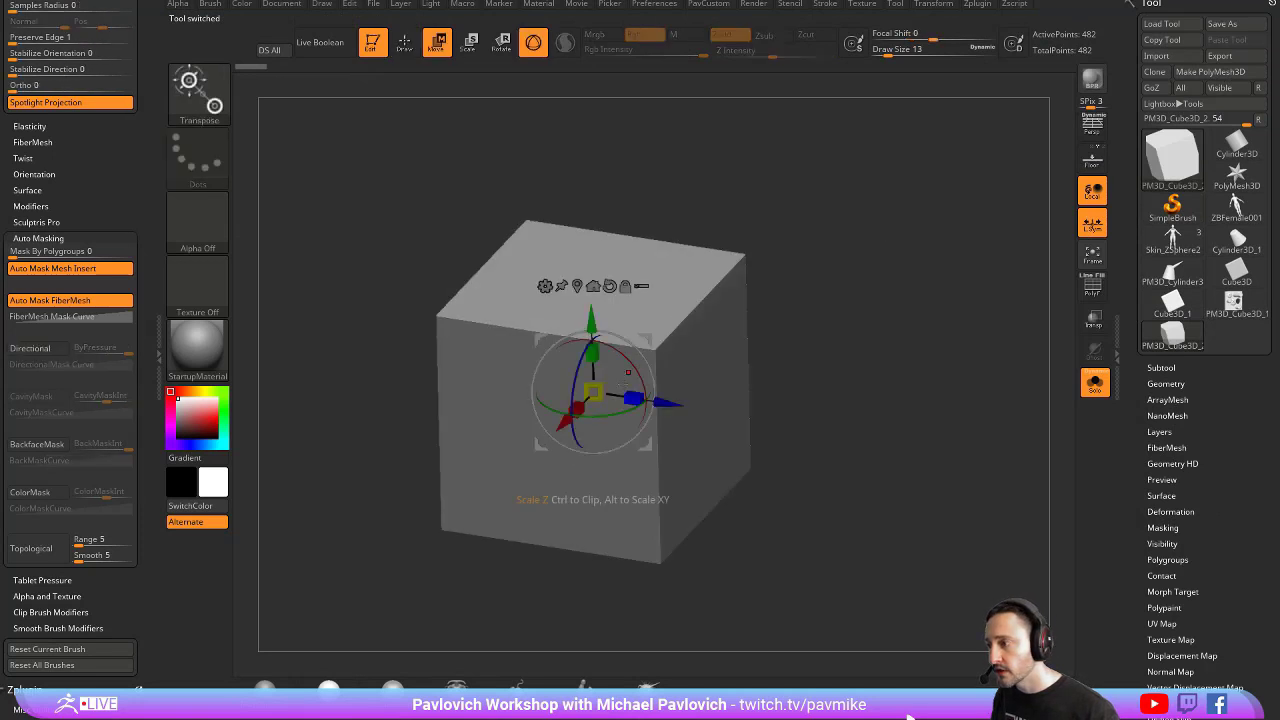
drag(520, 415, 465, 338)
key(q)
- DynaMesh the slab and show its polygon wireframe, facing it front-on
key(space)
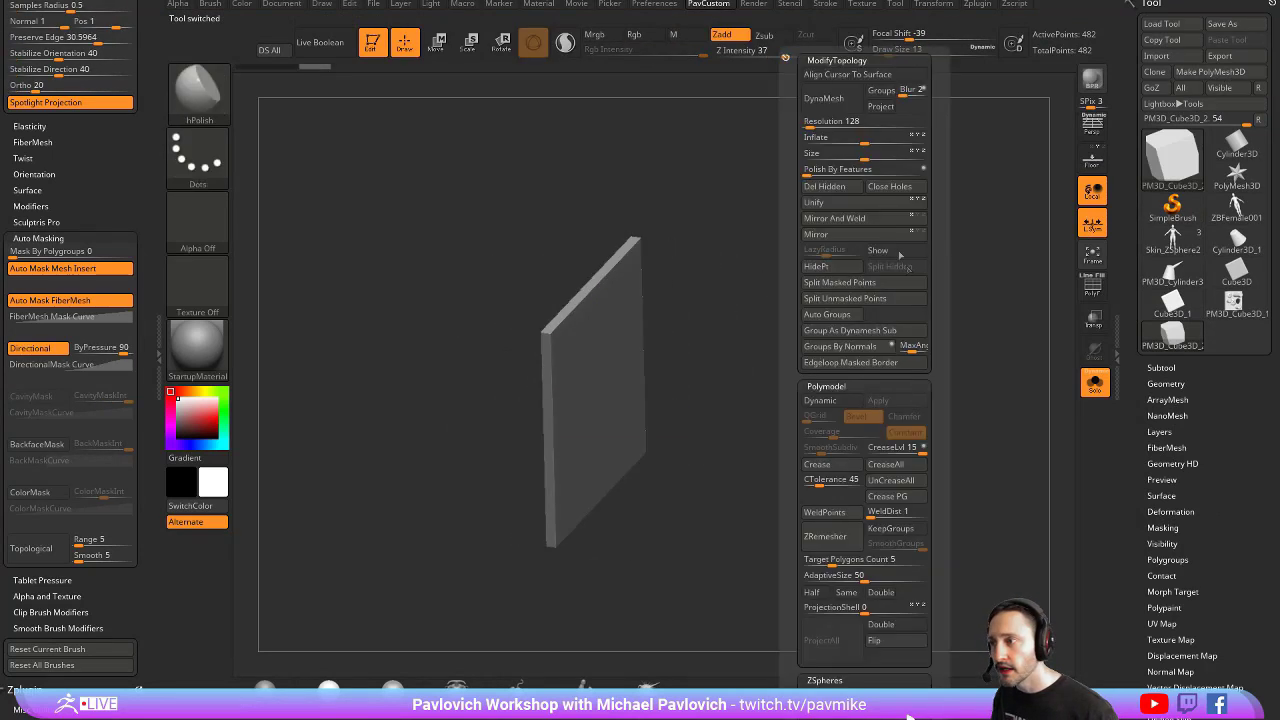
click(824, 98)
click(1093, 285)
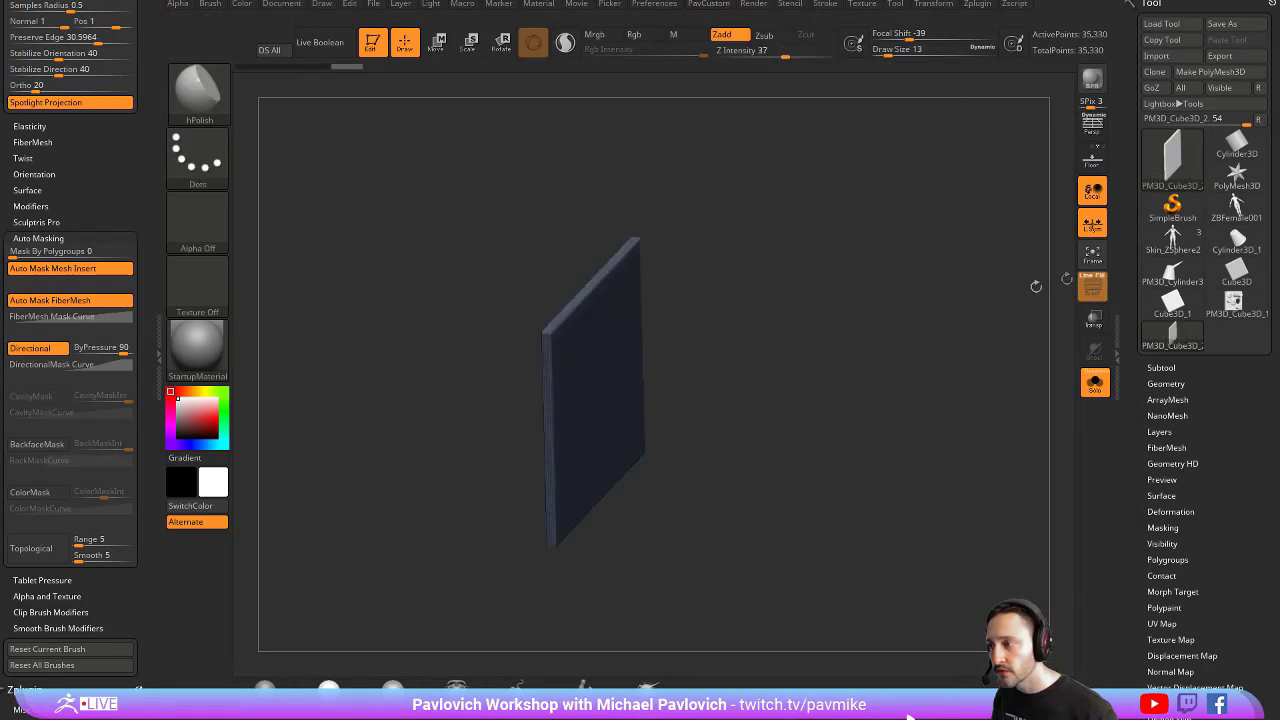
drag(1060, 300, 832, 328)
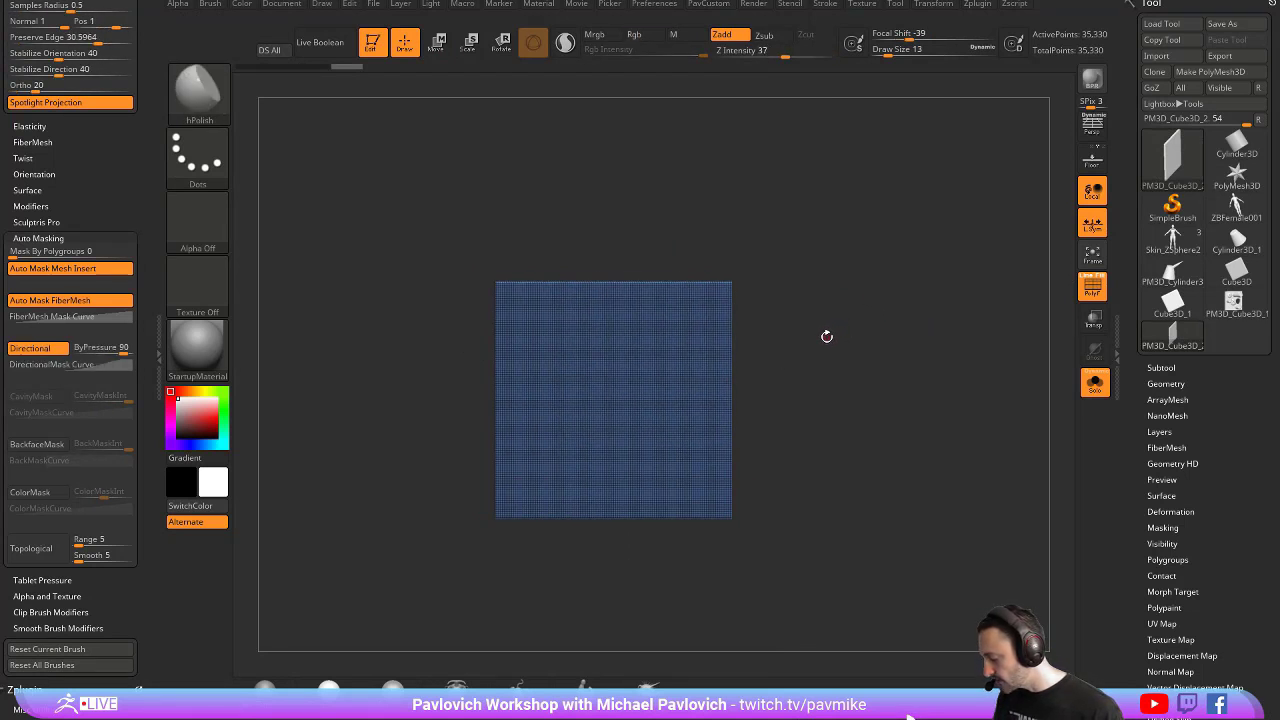
- Sculpt a round clay disc in the plate's centre with an enlarged Clay brush, wireframe off
key(b)
key(c)
key(l)
key(s)
mouse_move(613, 380)
mouse_down()
mouse_move(680, 380)
mouse_move(605, 392)
mouse_up()
click(1093, 287)
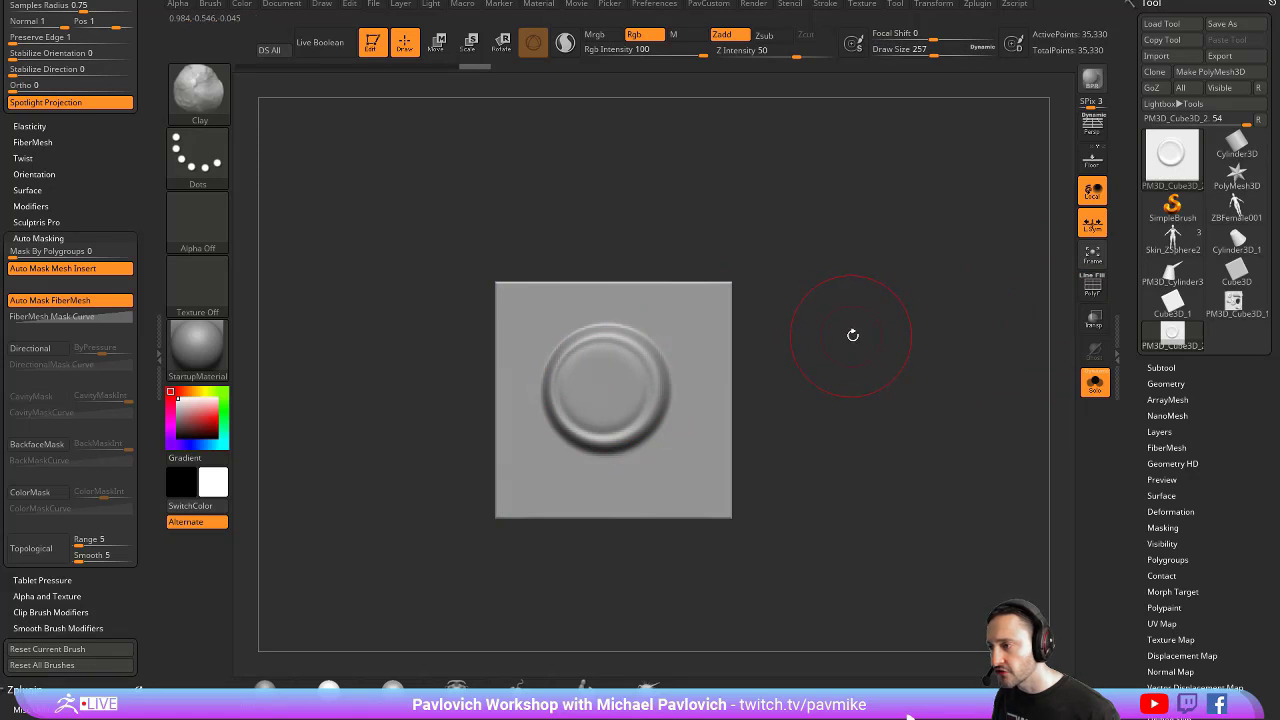
ctrl+drag(852, 335, 977, 466)
mouse_move(857, 355)
mouse_down()
mouse_move(1000, 358)
mouse_move(851, 354)
mouse_move(850, 311)
mouse_move(877, 403)
mouse_move(857, 349)
mouse_move(872, 361)
mouse_move(609, 350)
mouse_move(720, 360)
mouse_move(807, 343)
mouse_move(811, 303)
mouse_up()
- Insert a cylinder onto the plate's centre with the IMM brush and scale it larger
key(b)
key(i)
key(m)
key(m)
click(699, 330)
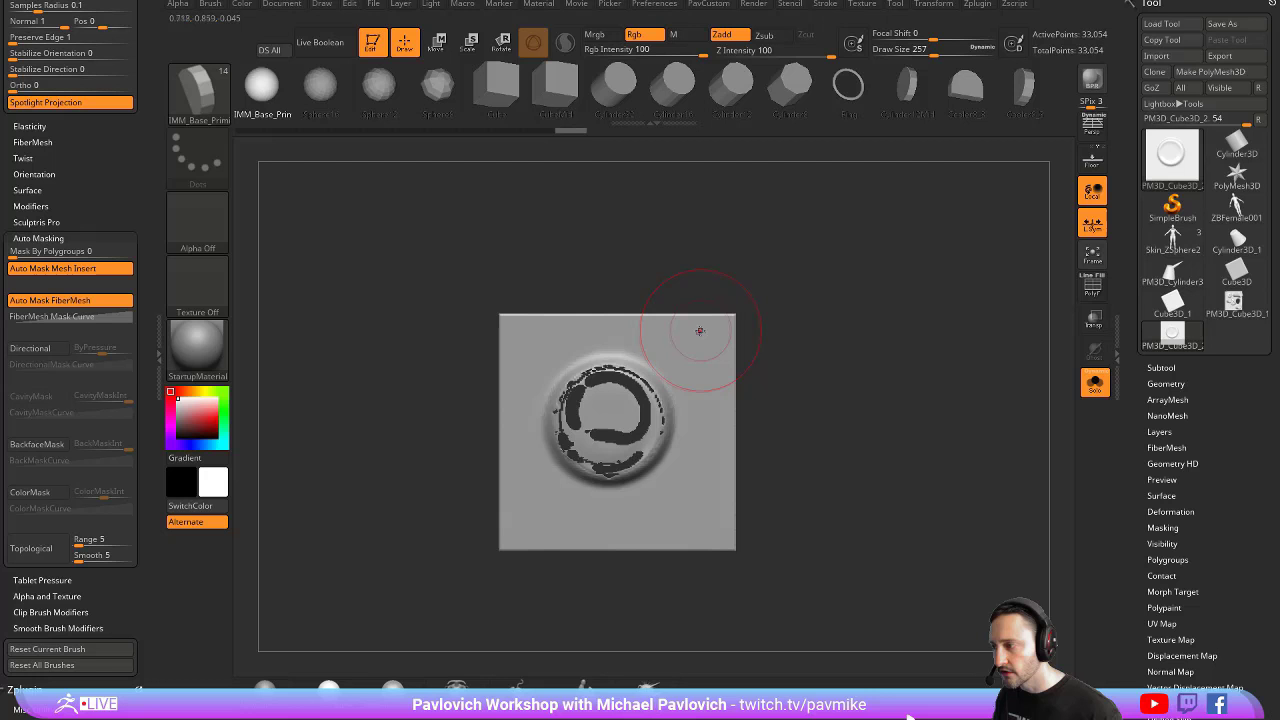
drag(598, 418, 697, 418)
key(w)
drag(607, 417, 514, 408)
mouse_move(688, 360)
mouse_down()
mouse_move(800, 360)
mouse_move(541, 388)
mouse_up()
key(q)
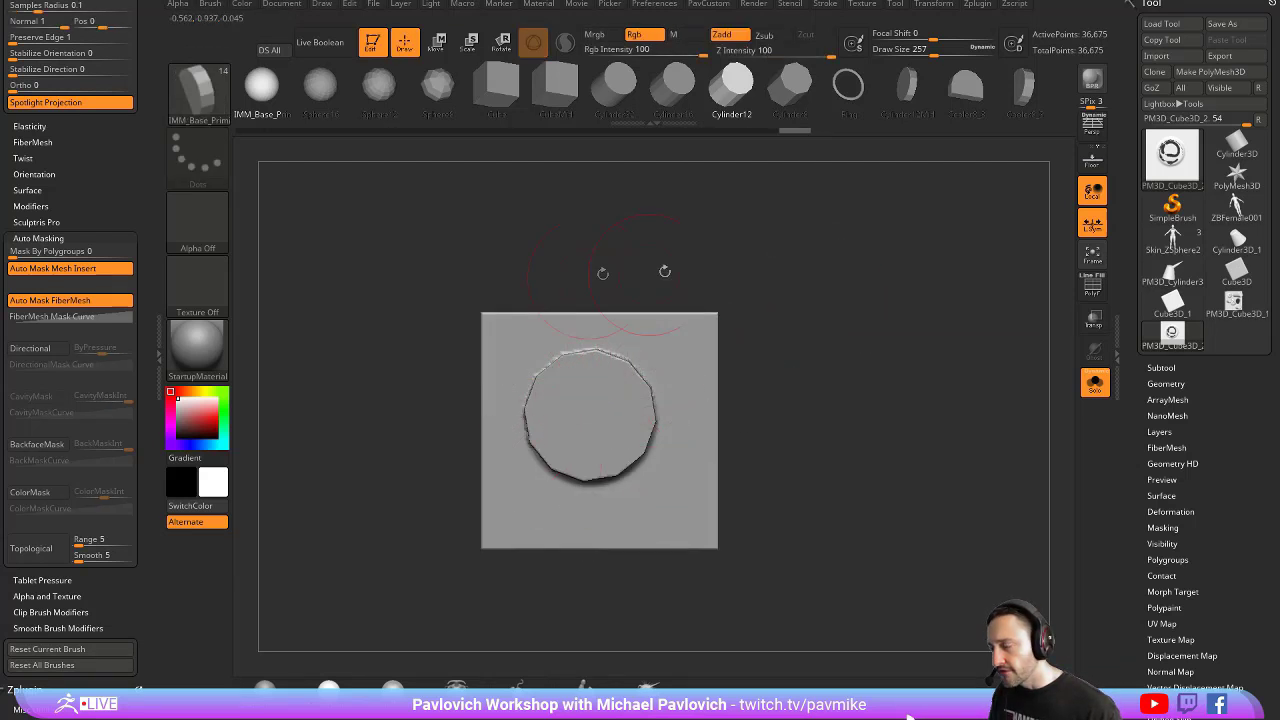
- Mask the plate, invert and clear the mask, and return to the Clay brush
ctrl+click(836, 335)
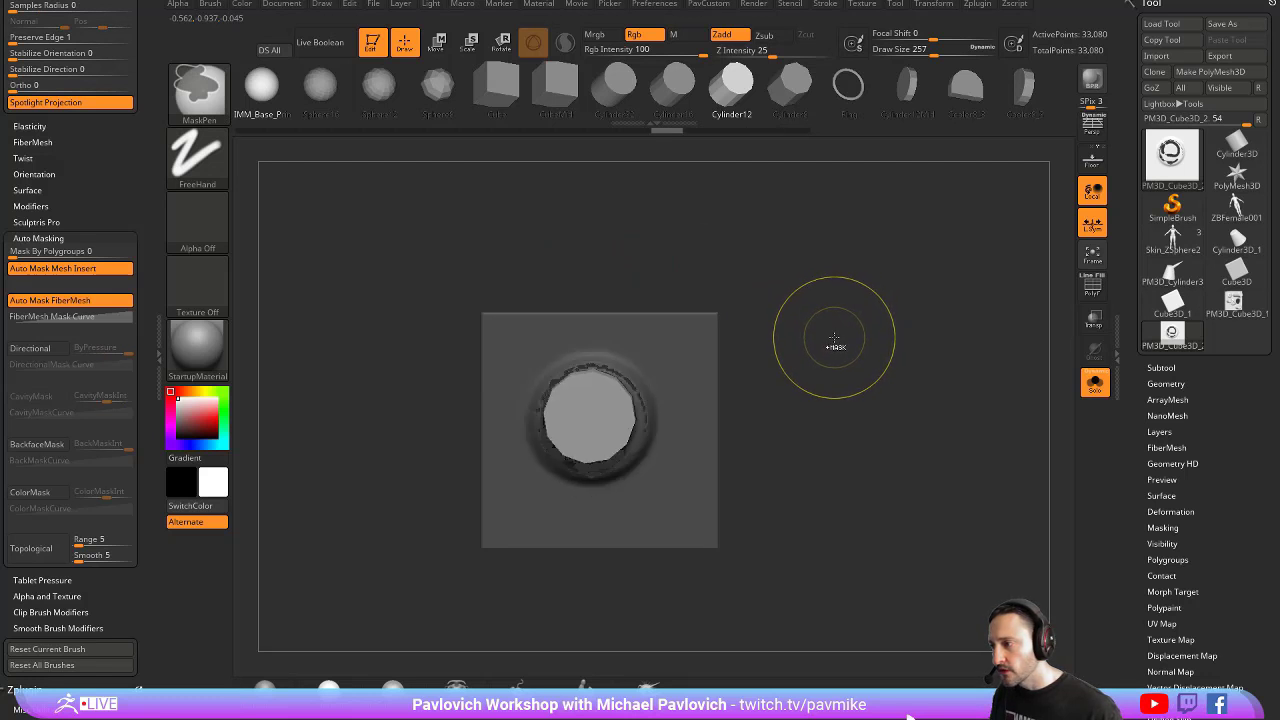
ctrl+click(835, 341)
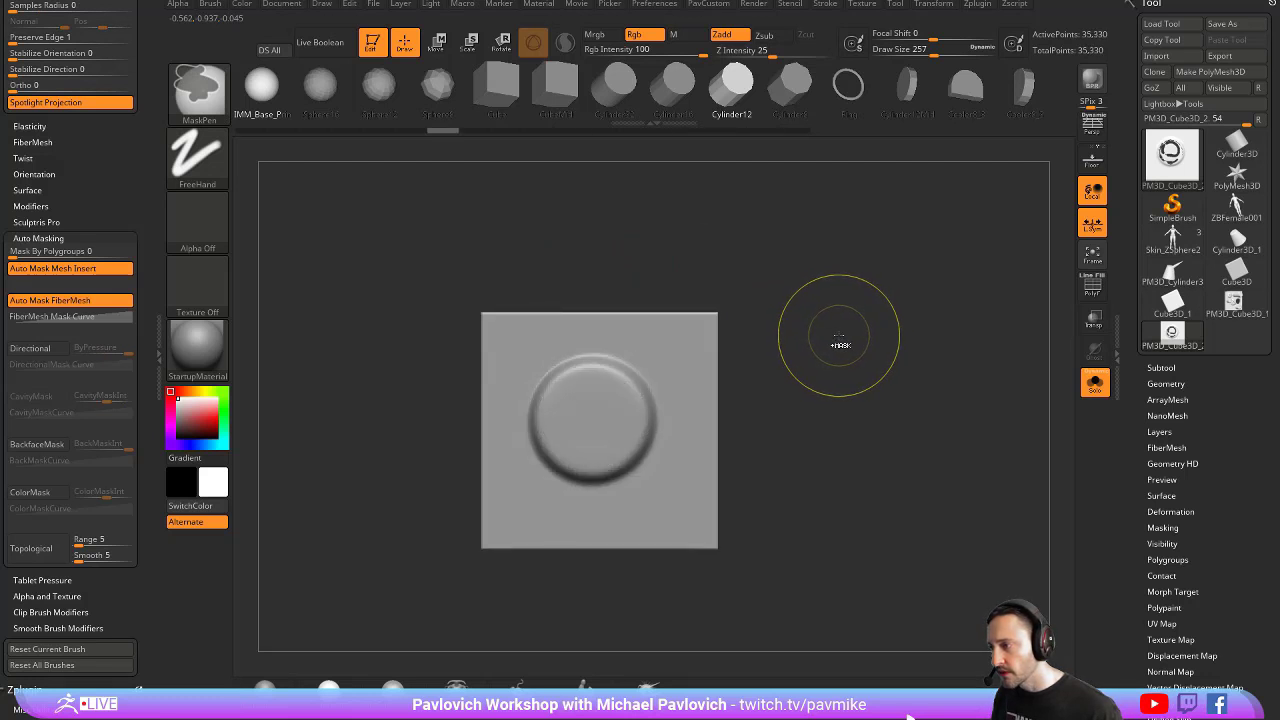
ctrl+drag(840, 345, 835, 334)
key(b)
key(c)
key(l)
key(s)
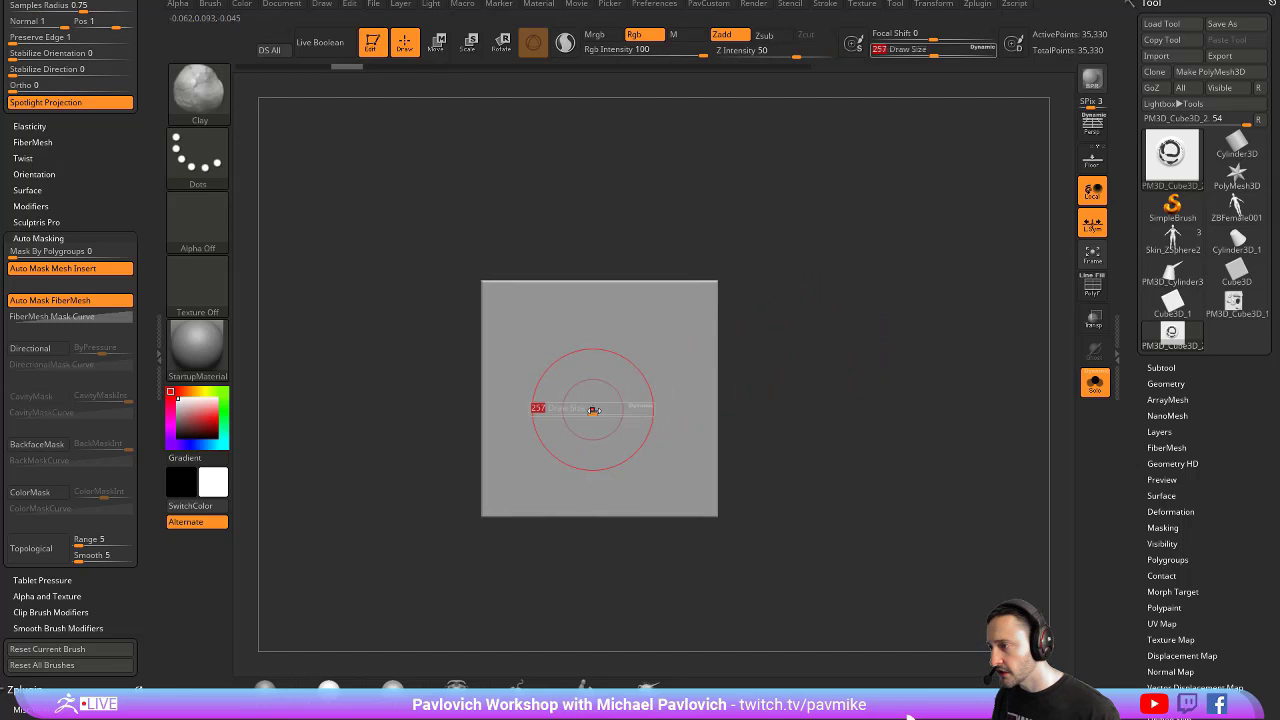
- Turn on BackfaceMask and sculpt a round bump into the slab's centre from the front
drag(740, 391, 824, 372)
mouse_move(897, 433)
shift+mouse_down()
mouse_move(929, 423)
mouse_move(928, 402)
shift+mouse_up()
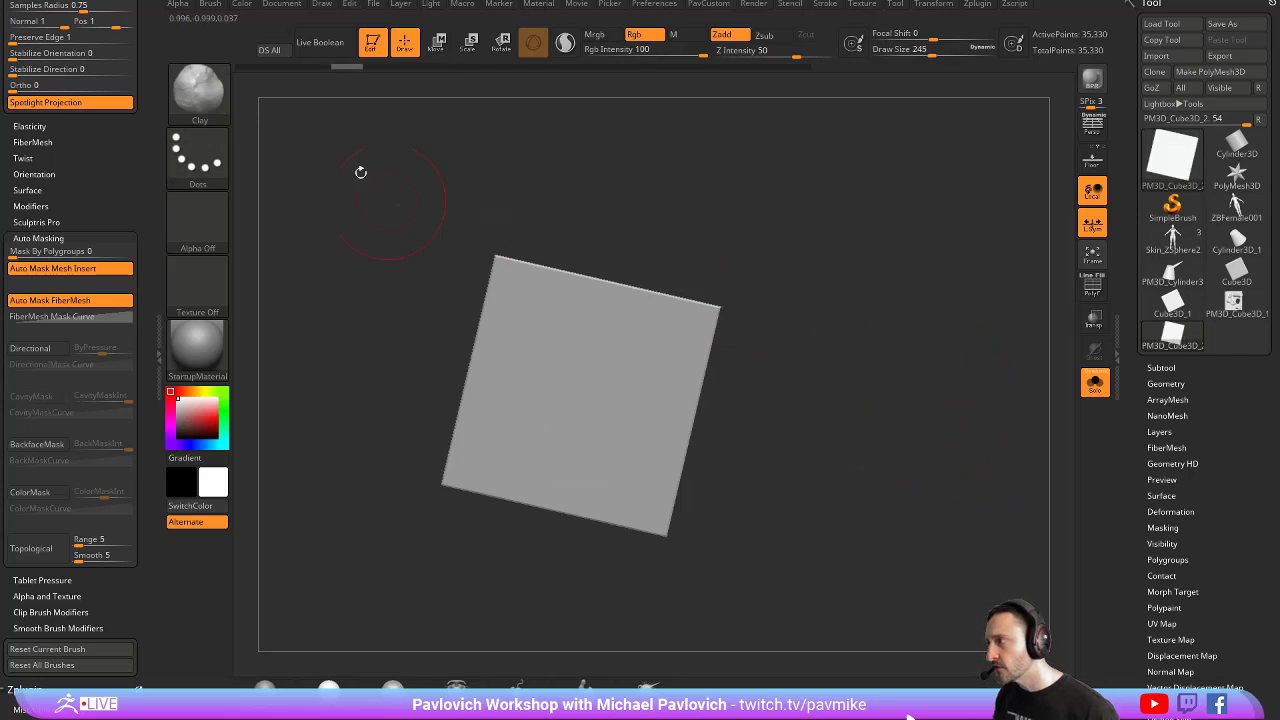
scroll(60, 370, down, 2)
click(38, 382)
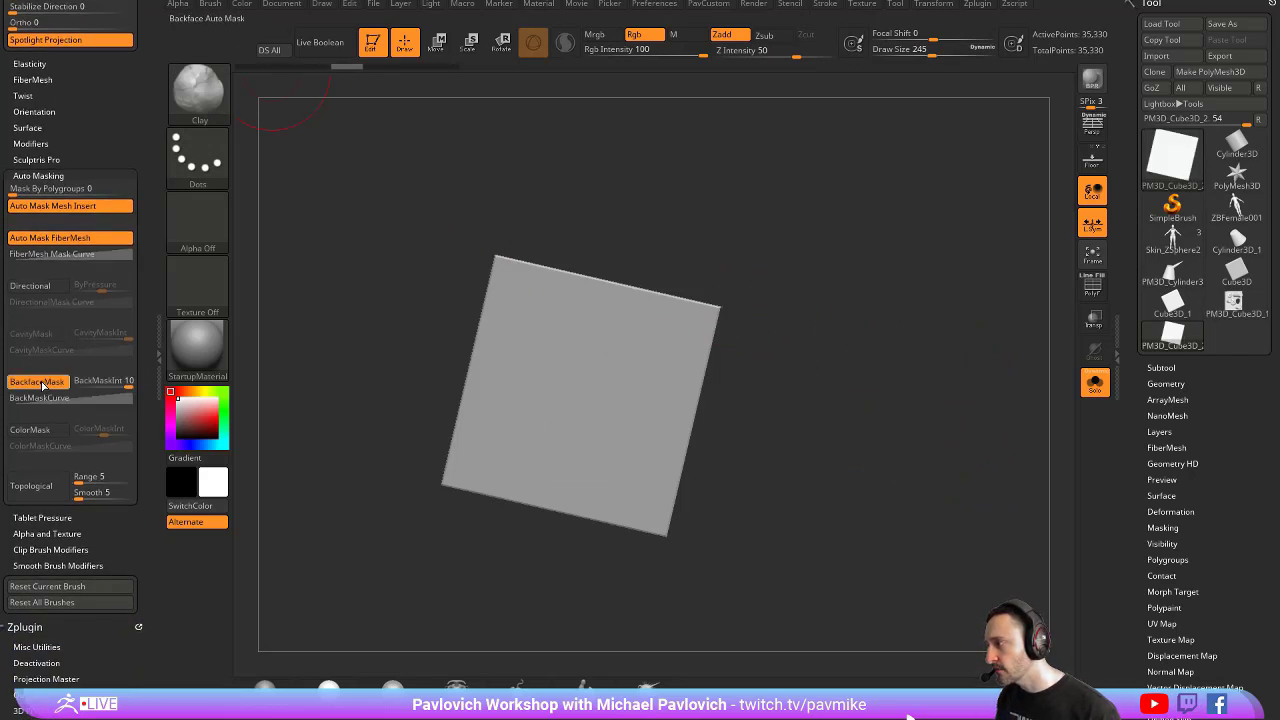
shift+drag(944, 396, 825, 383)
drag(609, 401, 583, 393)
- Test a top-right corner bulge with and without backface masking, undoing each
mouse_move(724, 327)
mouse_down()
mouse_move(880, 357)
mouse_move(830, 358)
mouse_up()
mouse_move(767, 323)
mouse_down()
mouse_move(780, 452)
mouse_move(774, 362)
mouse_move(664, 300)
mouse_move(775, 430)
mouse_move(771, 300)
mouse_up()
key(ctrl+z)
click(37, 381)
drag(700, 380, 820, 371)
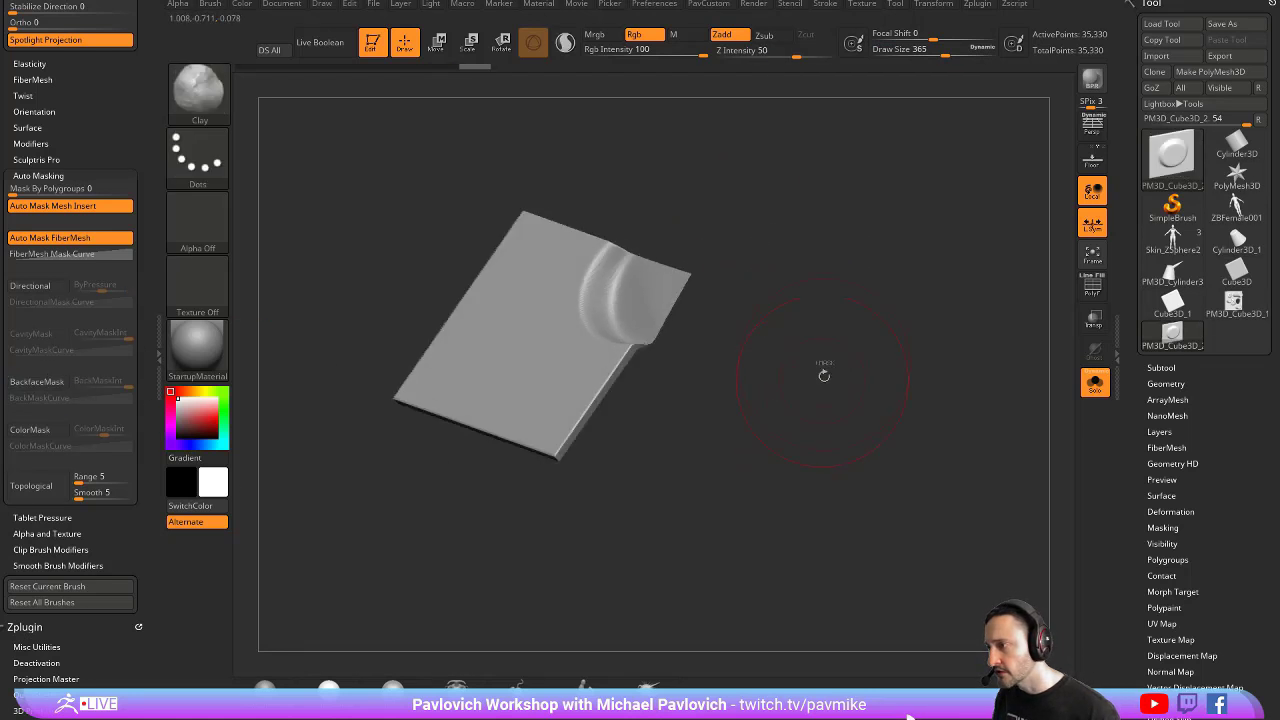
mouse_move(640, 300)
ctrl+mouse_down()
mouse_move(843, 343)
mouse_move(866, 224)
mouse_move(820, 305)
ctrl+mouse_up()
key(ctrl+z)
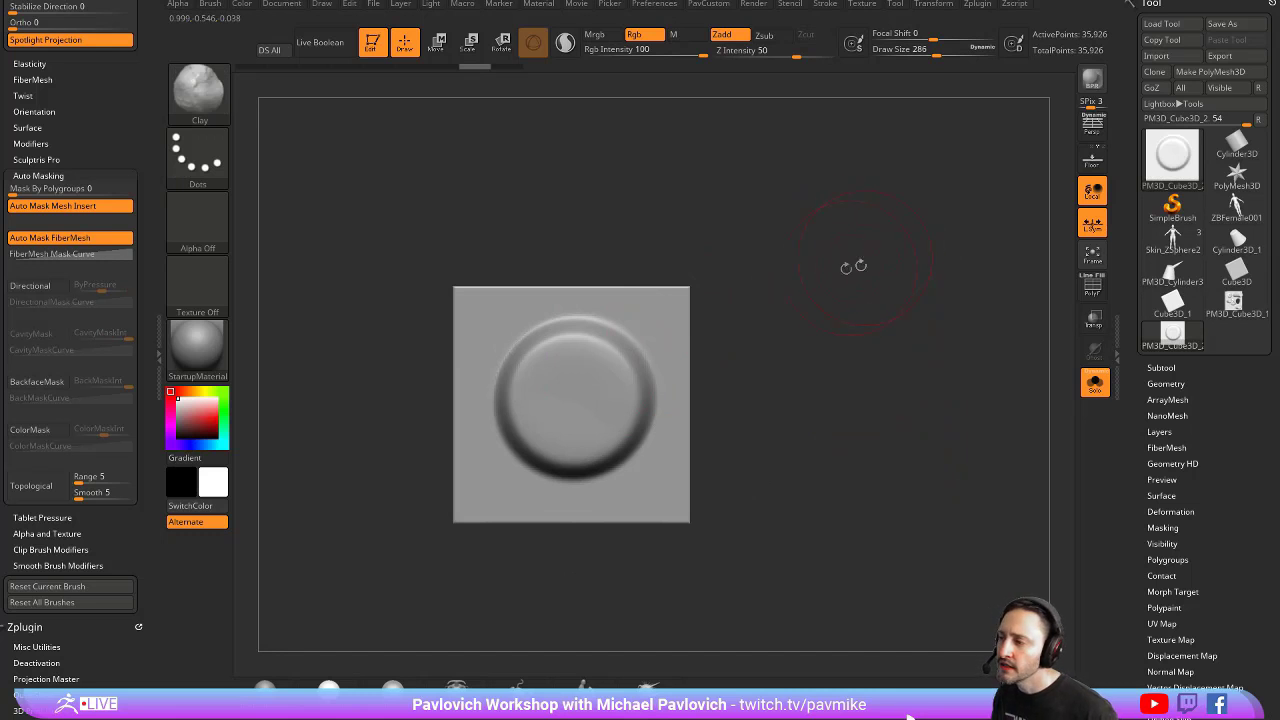
- Undo to the plain slab, hide its back half from the side view, and re-sculpt the button
shift+drag(849, 312, 919, 313)
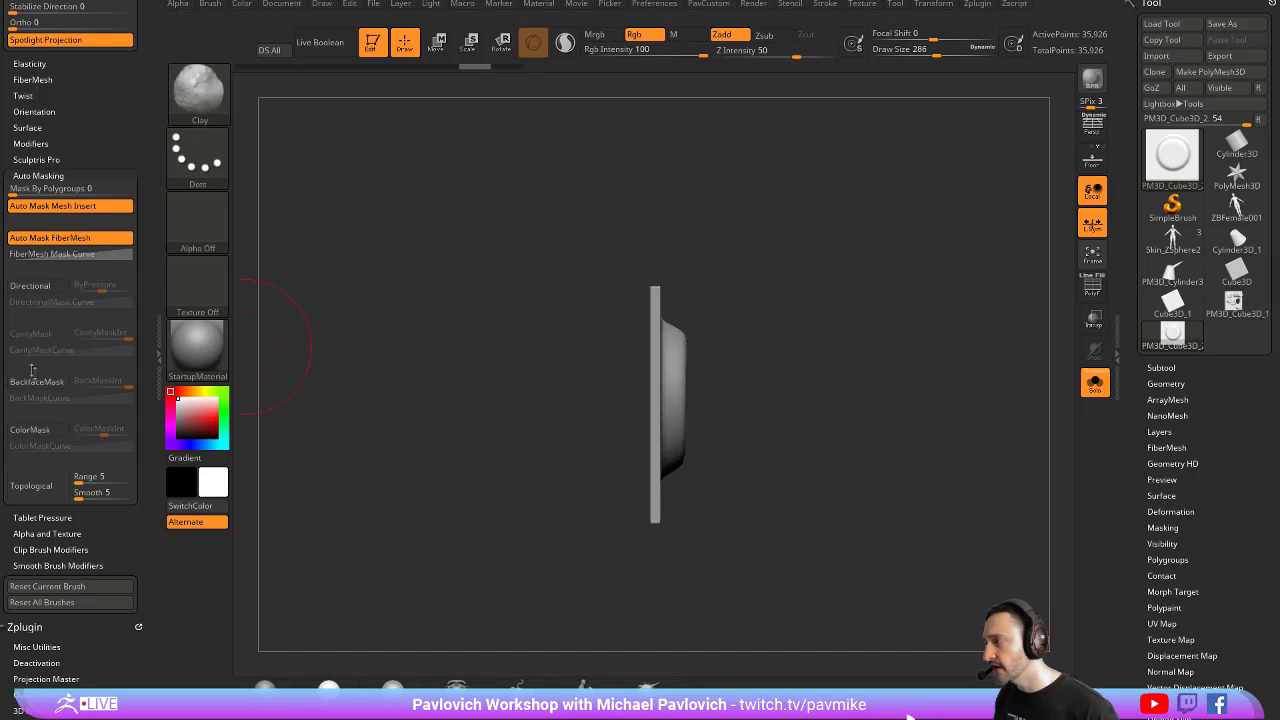
drag(499, 303, 871, 286)
key(ctrl+z)
mouse_move(519, 240)
ctrl+shift+mouse_down()
mouse_move(542, 340)
mouse_move(654, 611)
mouse_move(930, 350)
mouse_move(733, 332)
ctrl+shift+mouse_up()
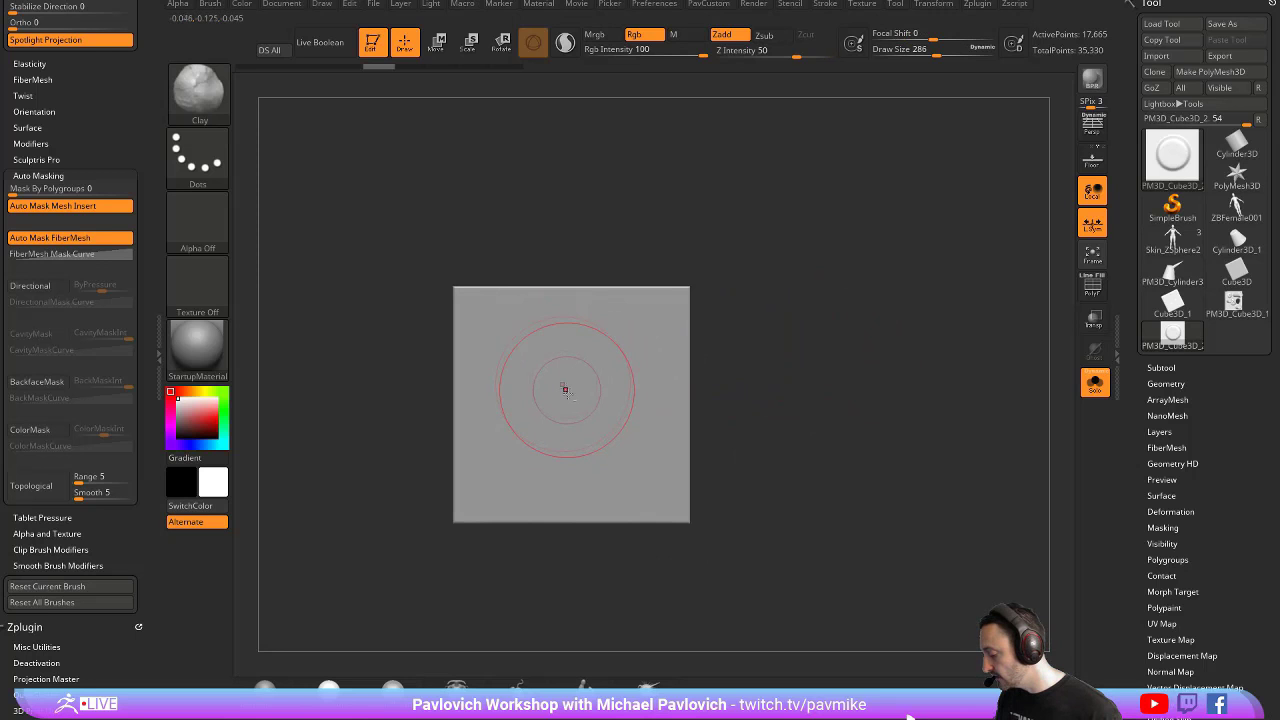
drag(568, 401, 567, 394)
- Try the DynaMesh options, then undo and redo to keep the sculpted button
drag(705, 360, 929, 423)
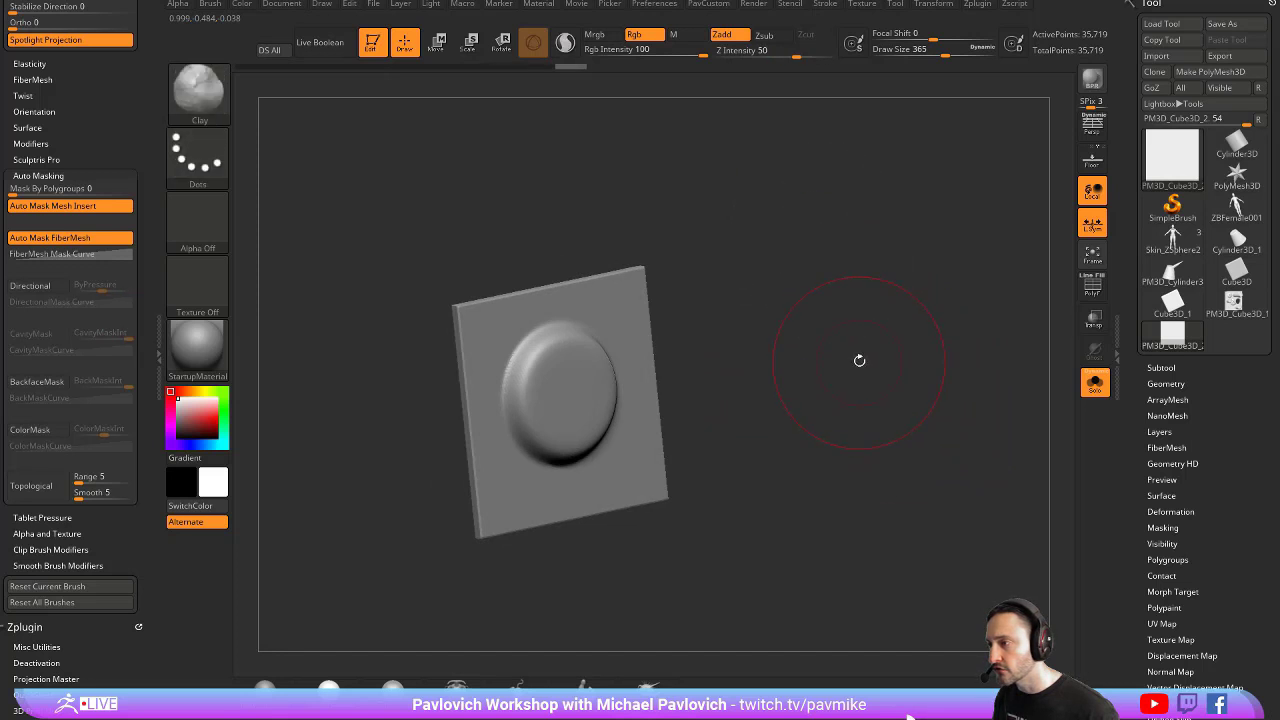
key(shift+d)
key(ctrl+z)
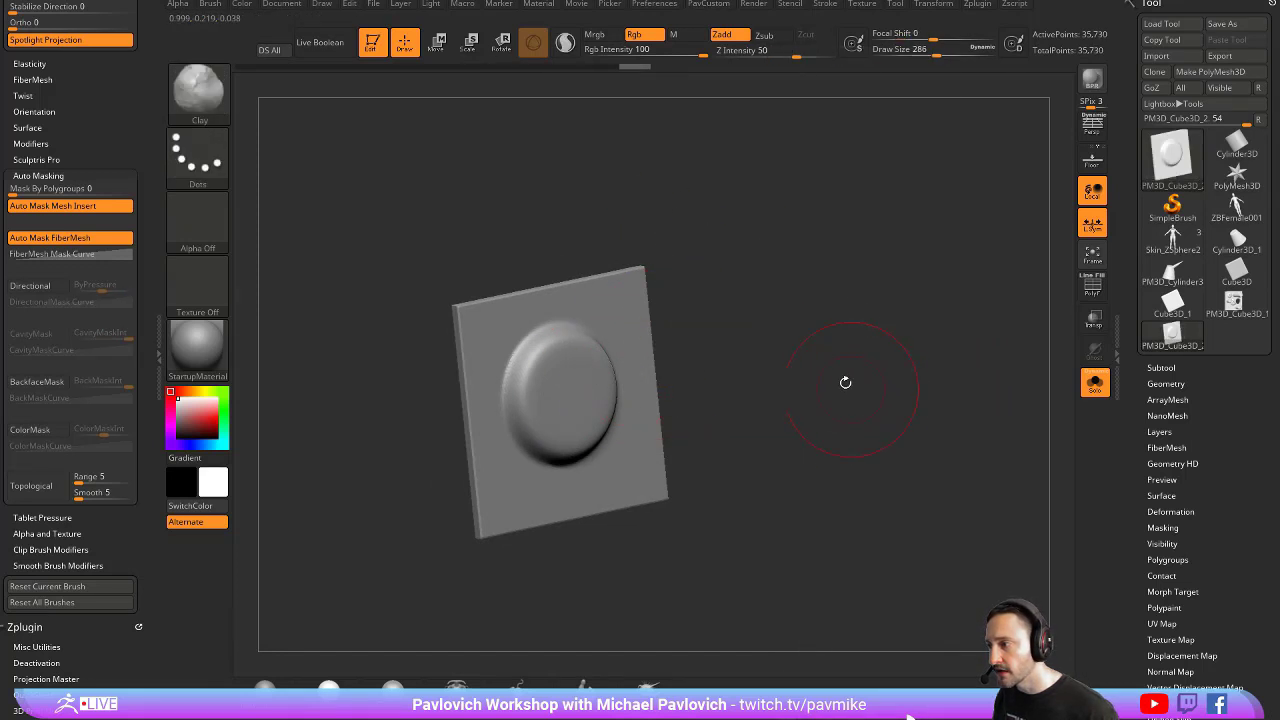
key(ctrl+z)
key(ctrl+shift+z)
- Mask half the slab's thickness from the edge-on view, then invert and clear the mask
key(ctrl)
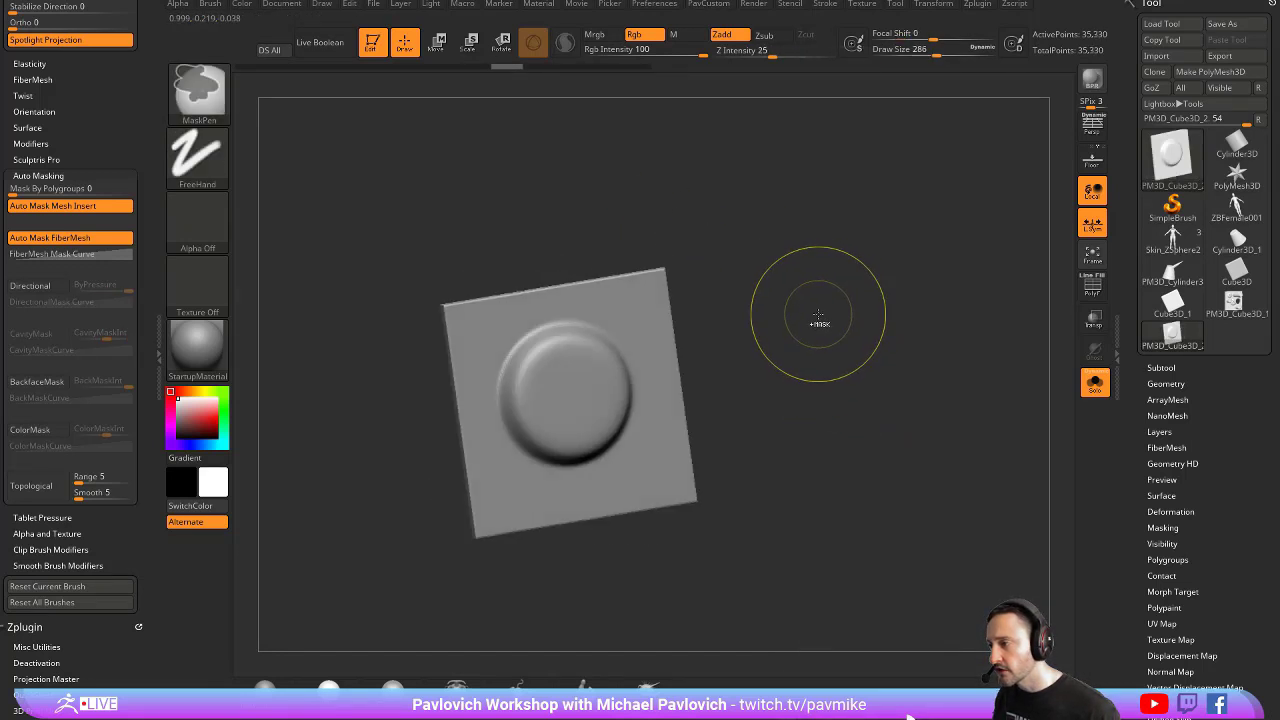
mouse_move(803, 274)
shift+mouse_down()
mouse_move(500, 209)
mouse_move(571, 594)
shift+mouse_up()
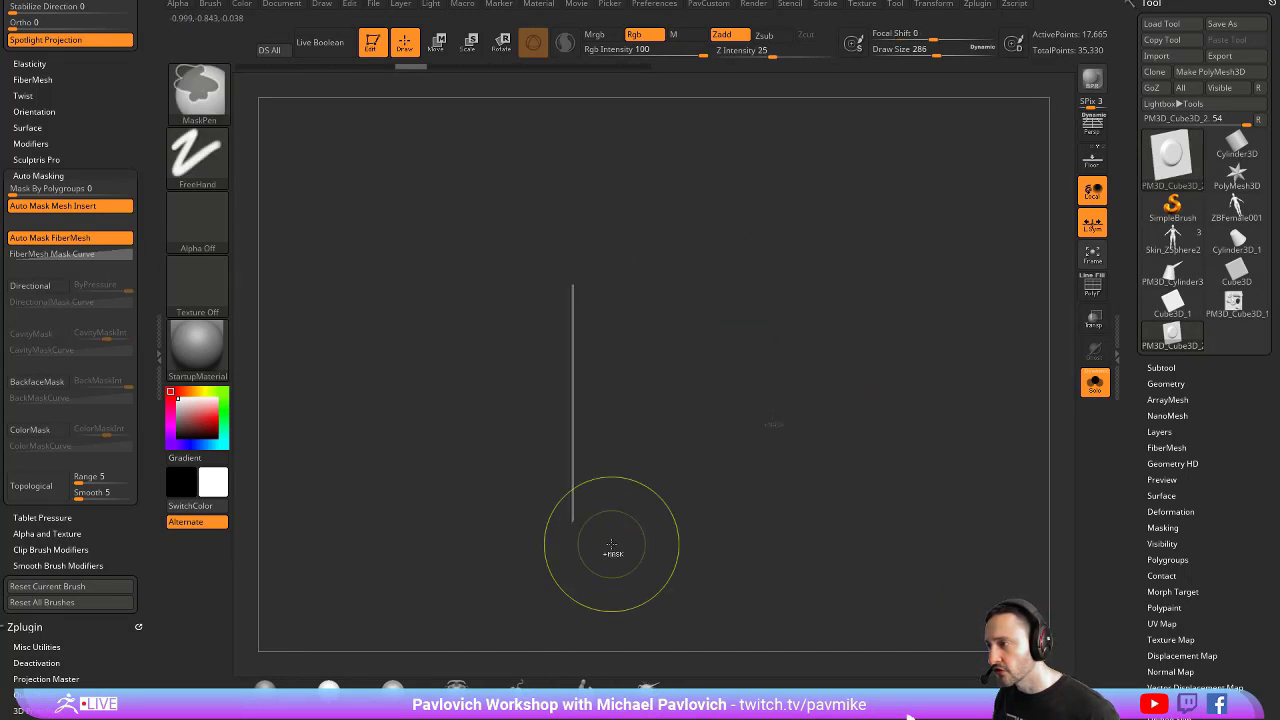
drag(609, 529, 840, 403)
ctrl+shift+click(887, 316)
shift+drag(887, 316, 574, 590)
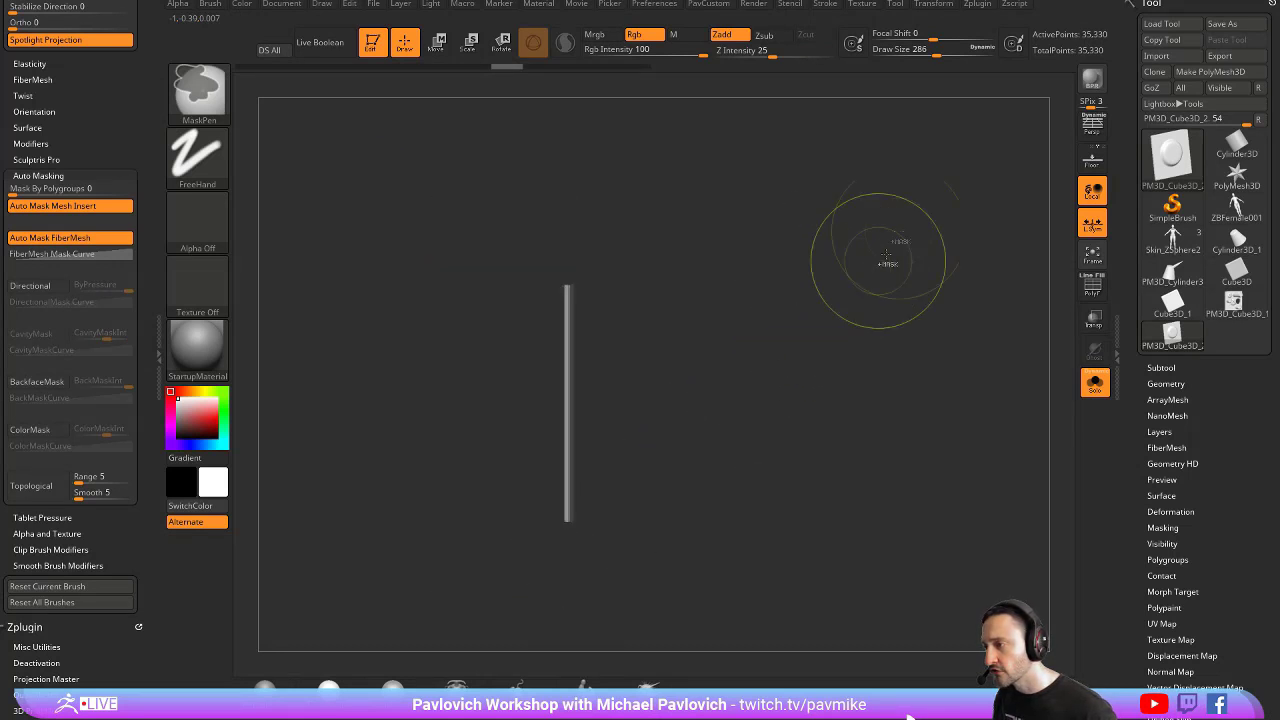
drag(871, 257, 851, 267)
ctrl+click(851, 267)
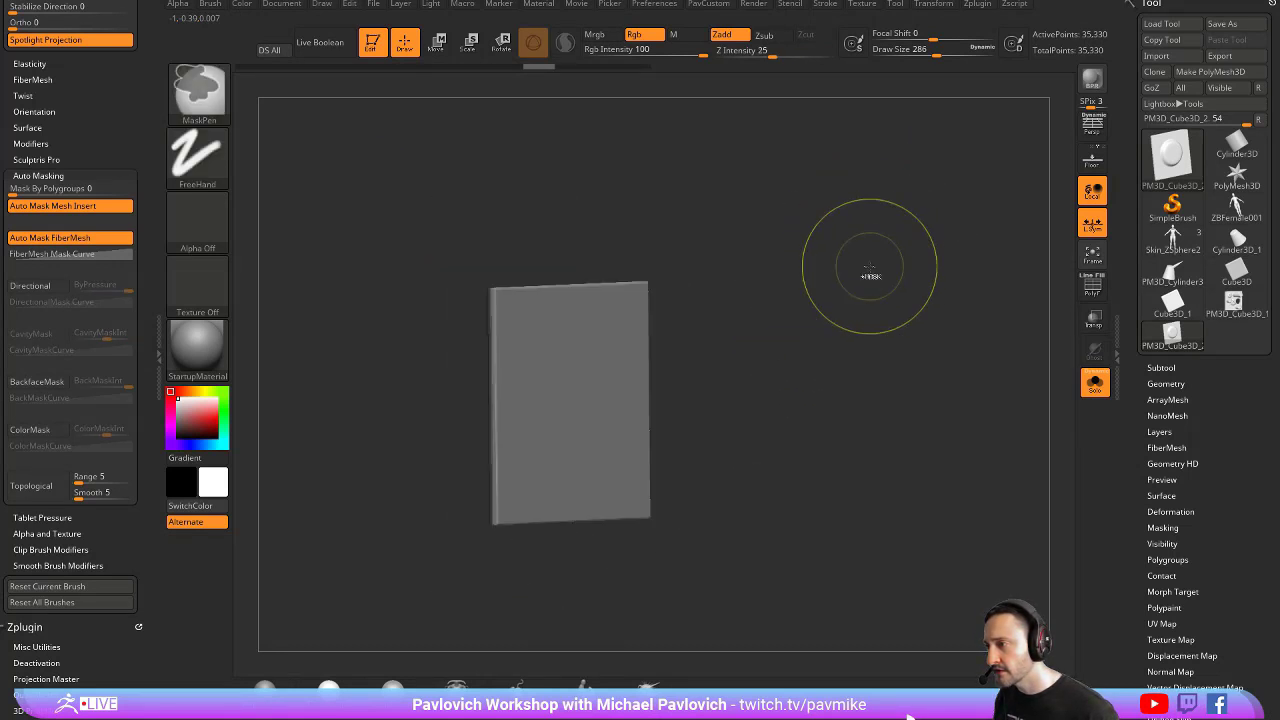
ctrl+click(886, 270)
ctrl+click(910, 265)
scroll(1135, 383, down, 2)
key(shift)
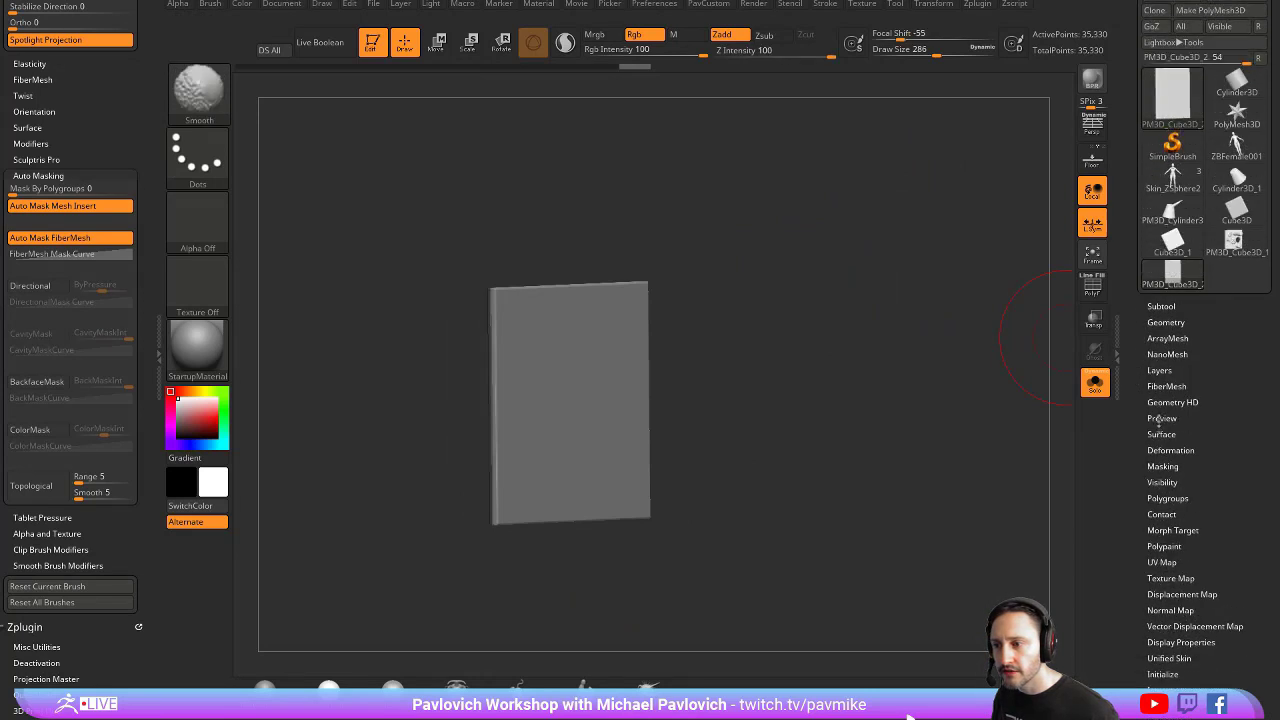
- Paint a mask blob on the slab's centre with Tool > Masking options available
click(1162, 466)
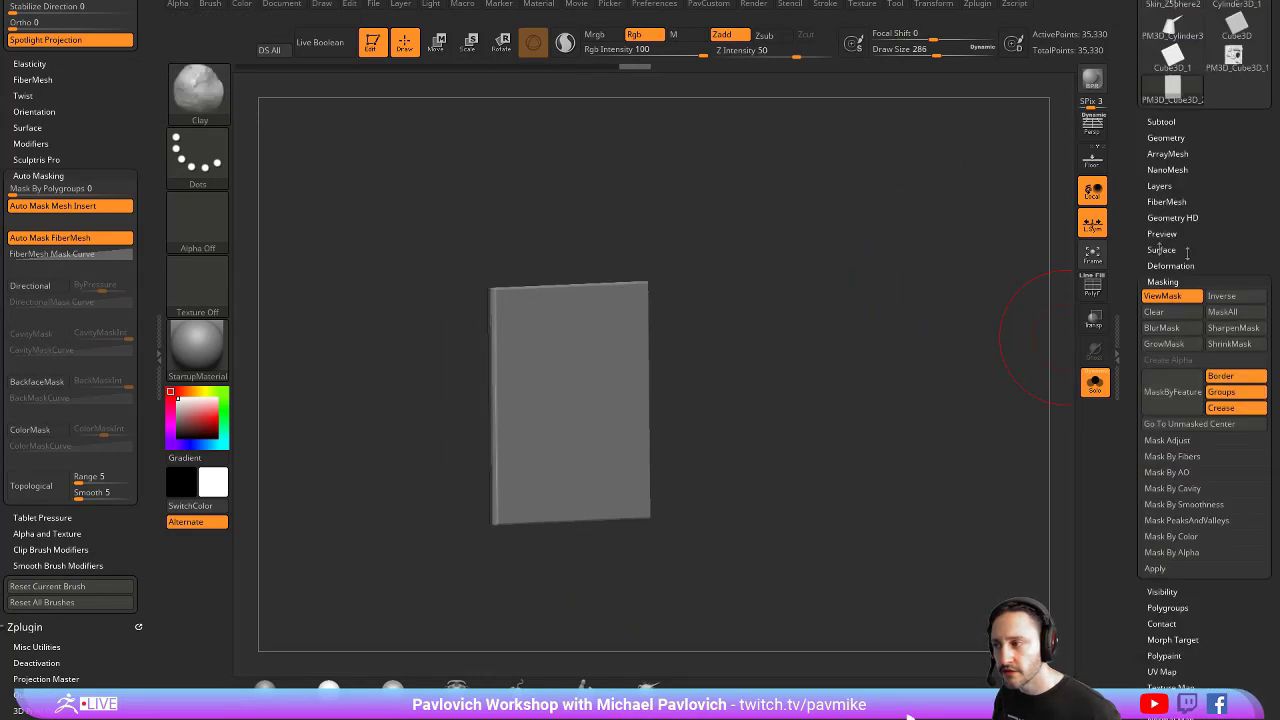
key(ctrl)
mouse_move(829, 366)
shift+mouse_down()
mouse_move(543, 366)
mouse_move(615, 425)
shift+mouse_up()
ctrl+drag(886, 329, 958, 403)
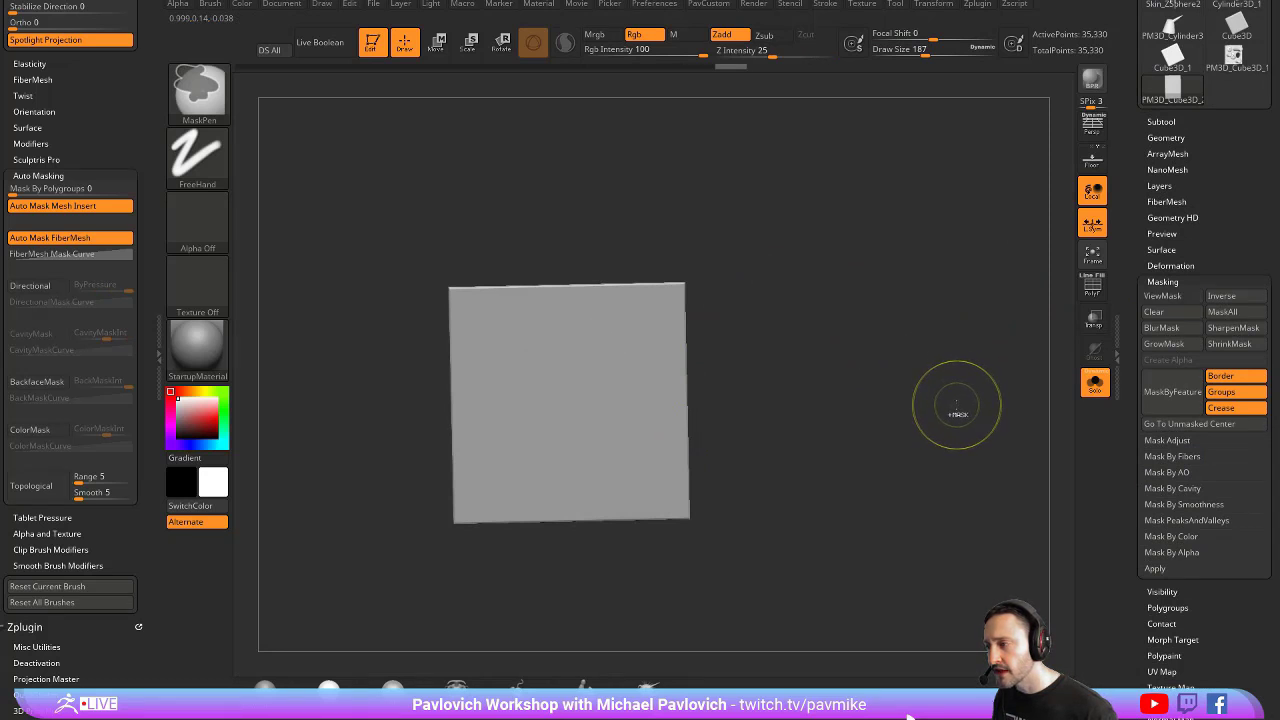
ctrl+click(896, 370)
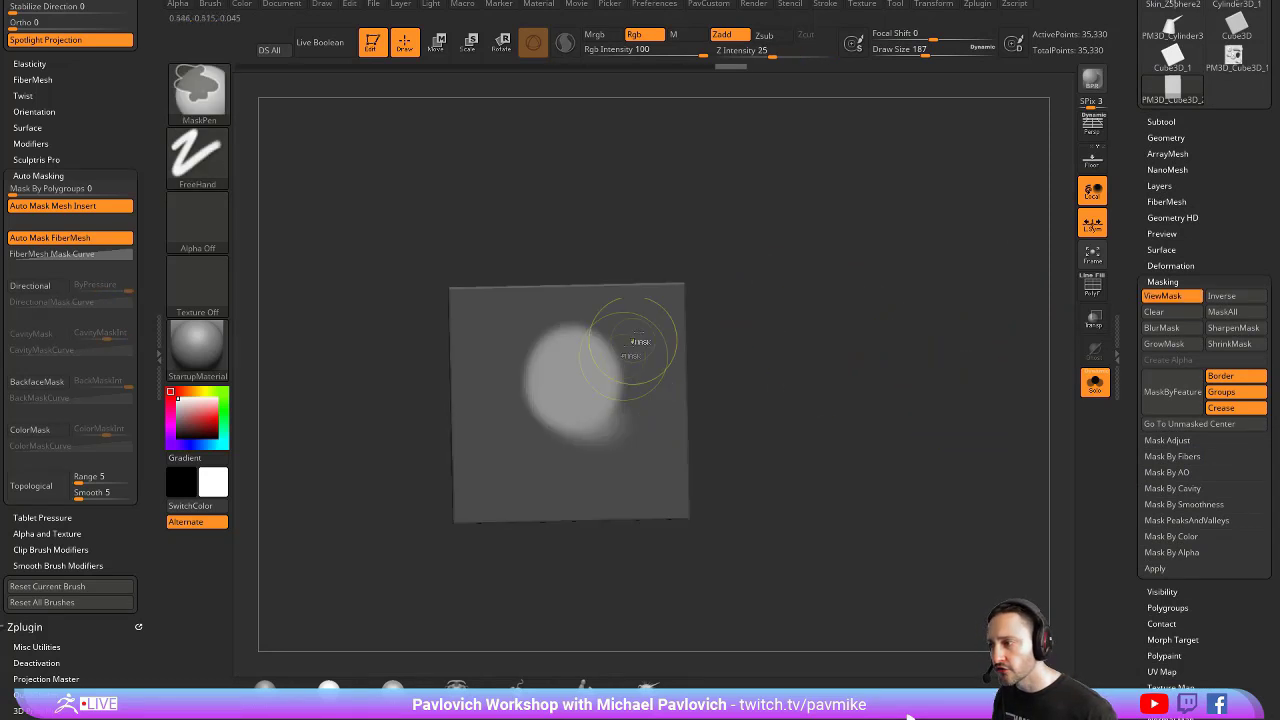
- Refine the mask with SharpenMask, BlurMask and ShrinkMask, then turn off ViewMask
ctrl+alt+click(573, 384)
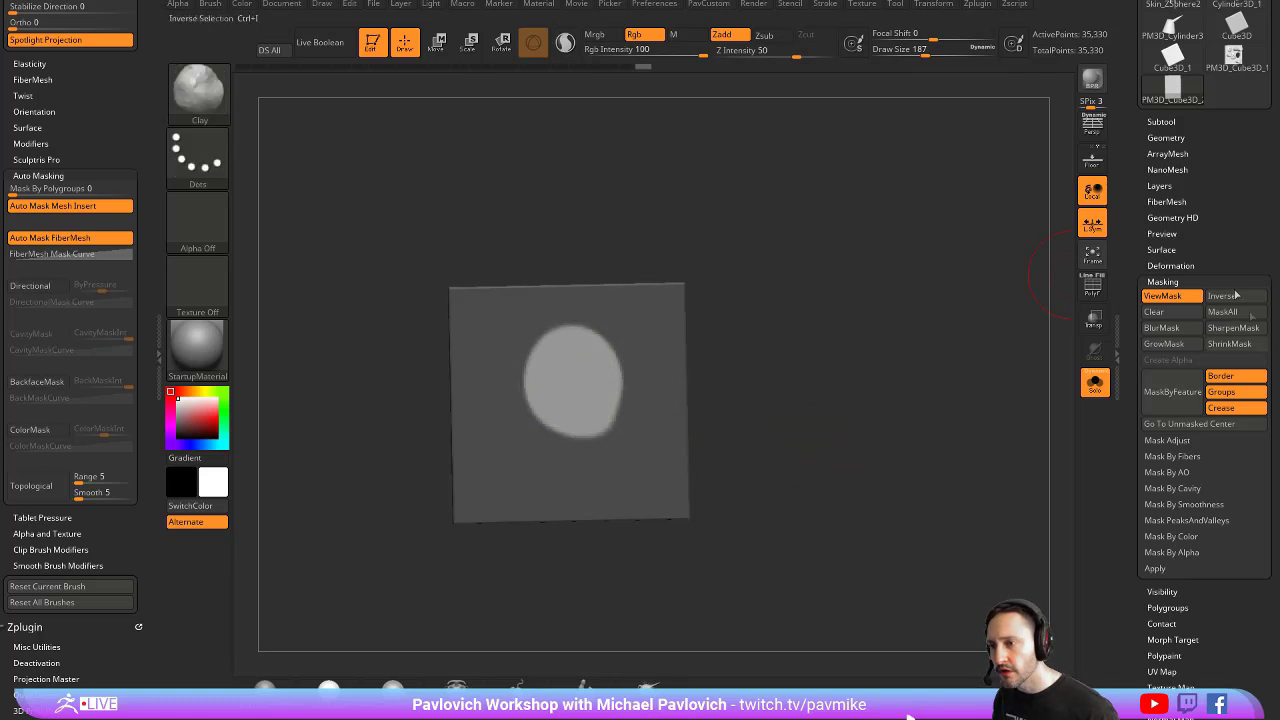
click(1175, 347)
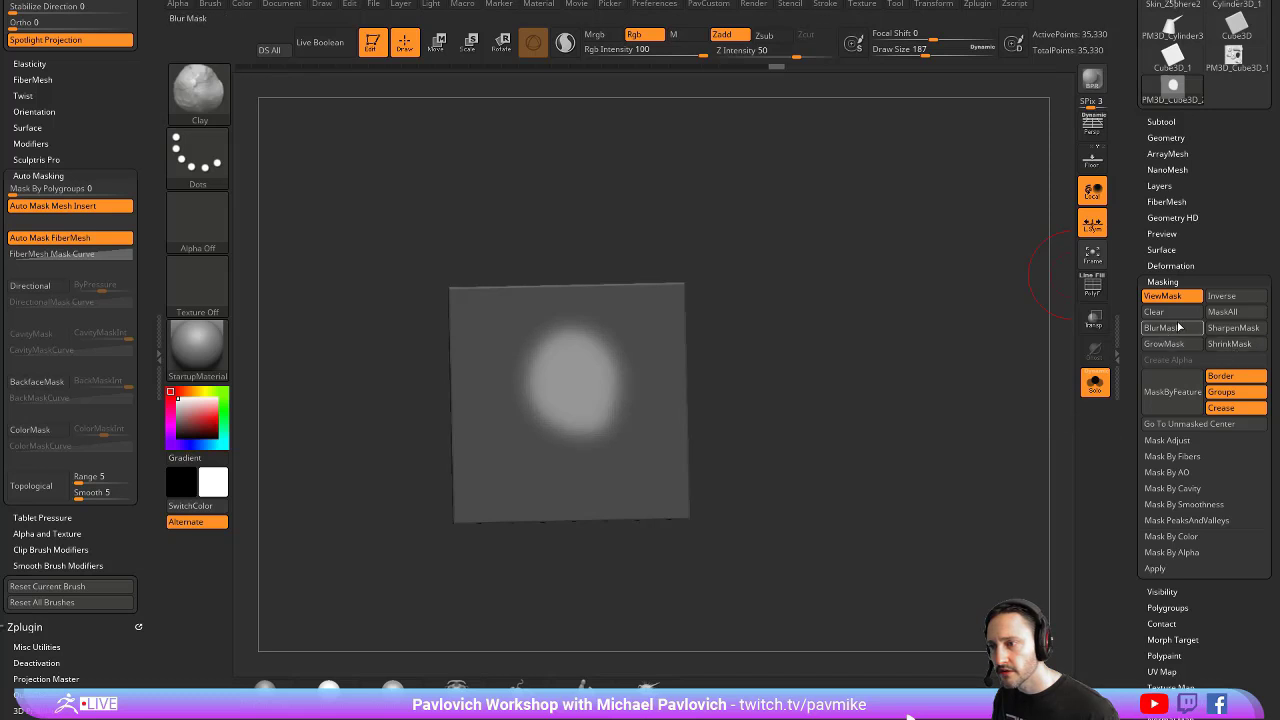
click(1226, 331)
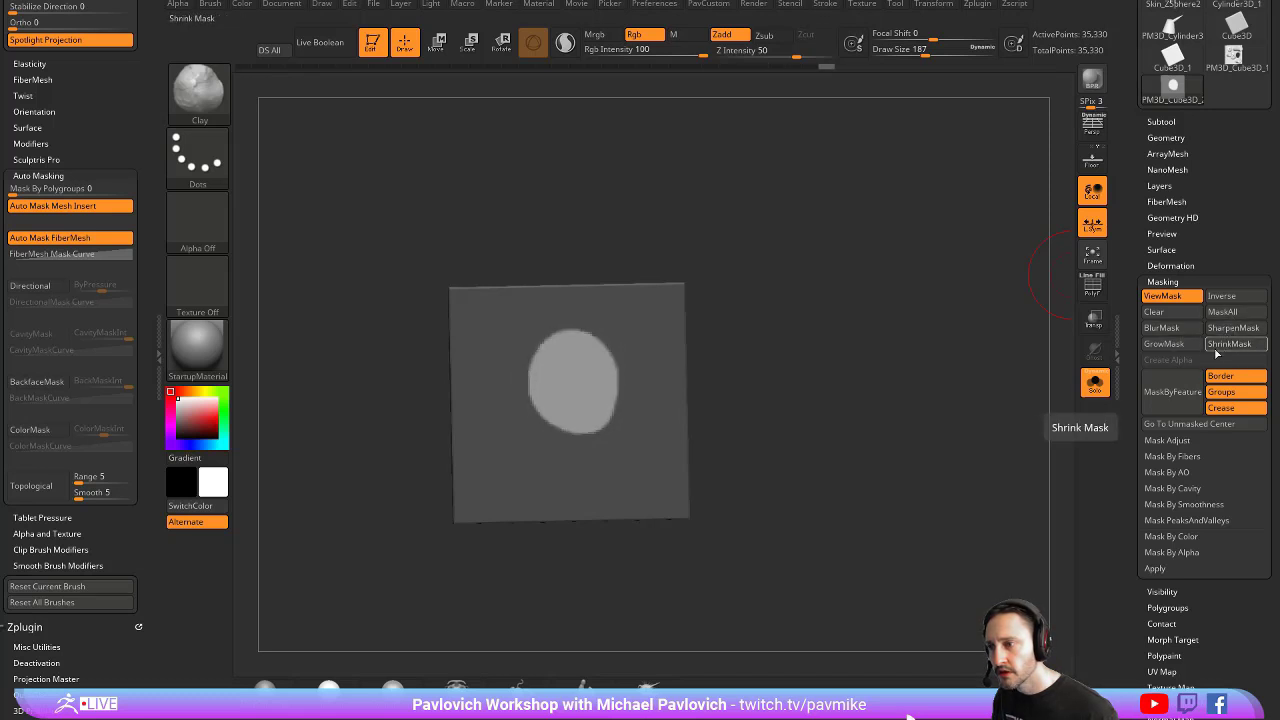
click(1219, 347)
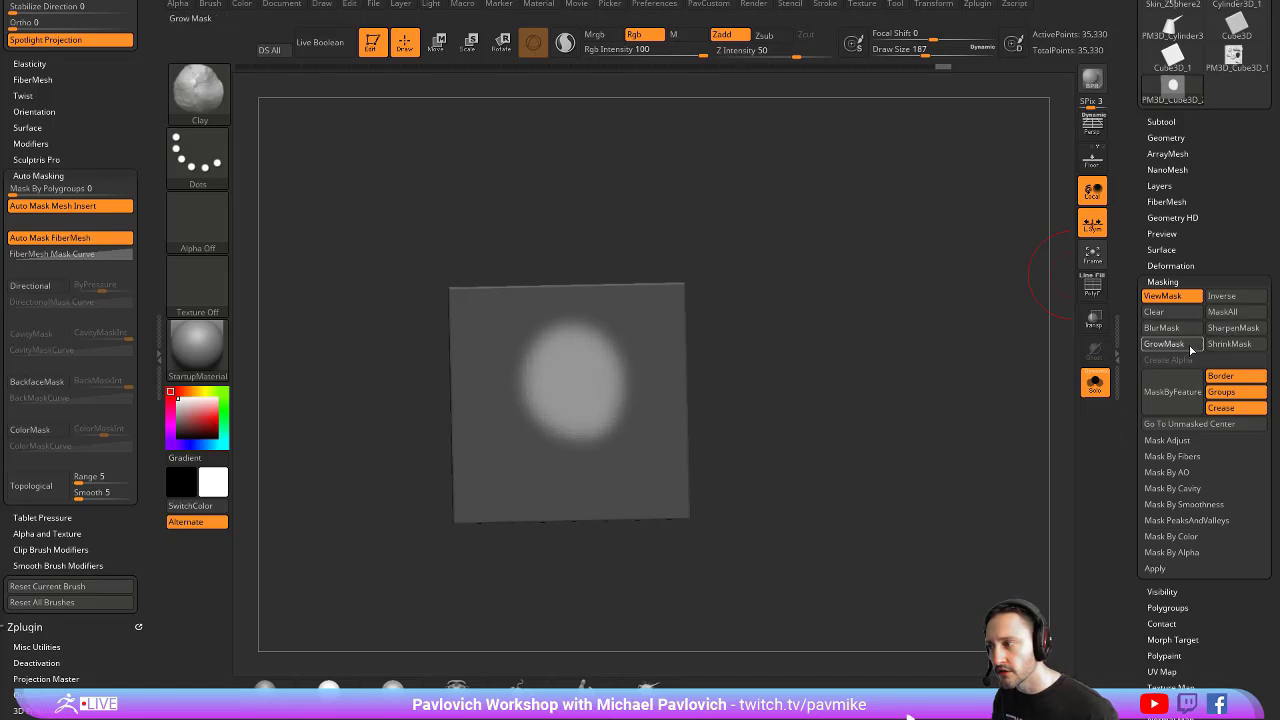
click(1214, 329)
mouse_move(940, 338)
mouse_down()
mouse_move(828, 340)
mouse_move(919, 350)
mouse_up()
key(ctrl+h)
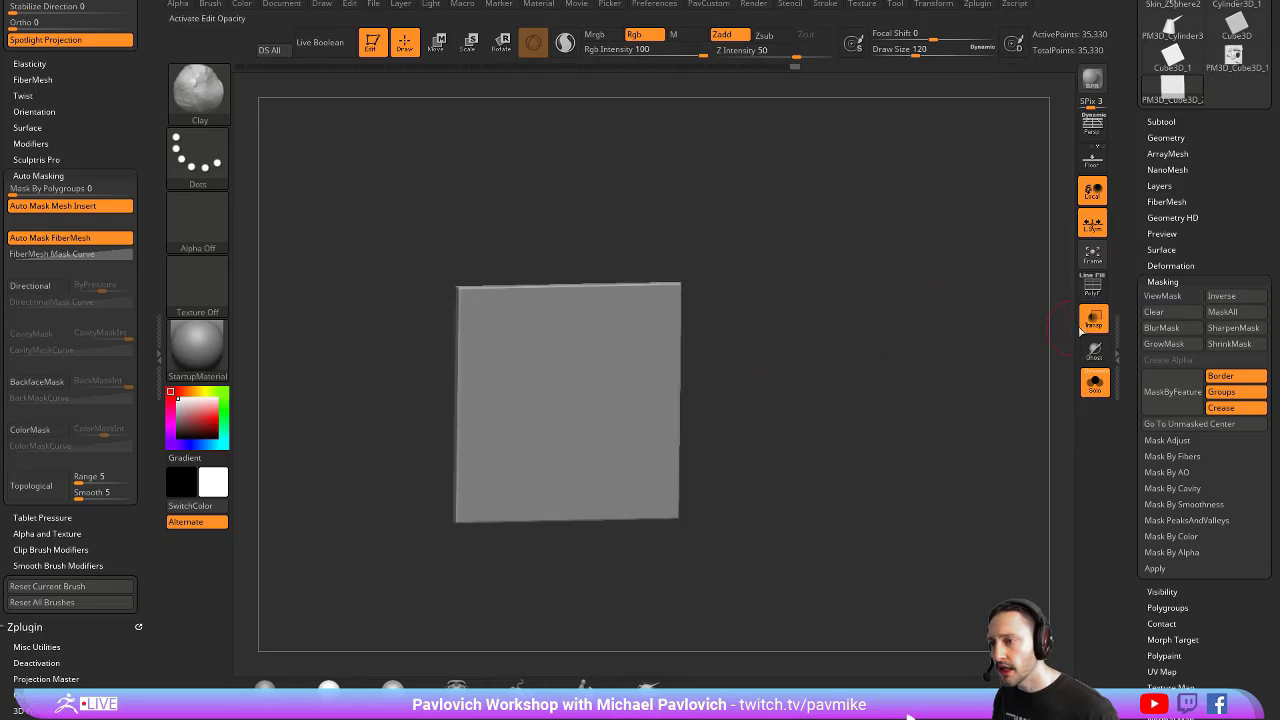
- Turn on PolyF, set Draw Size to 132, and switch to the PM3D_Cube3D_1 tool
click(1093, 287)
shift+drag(983, 308, 850, 324)
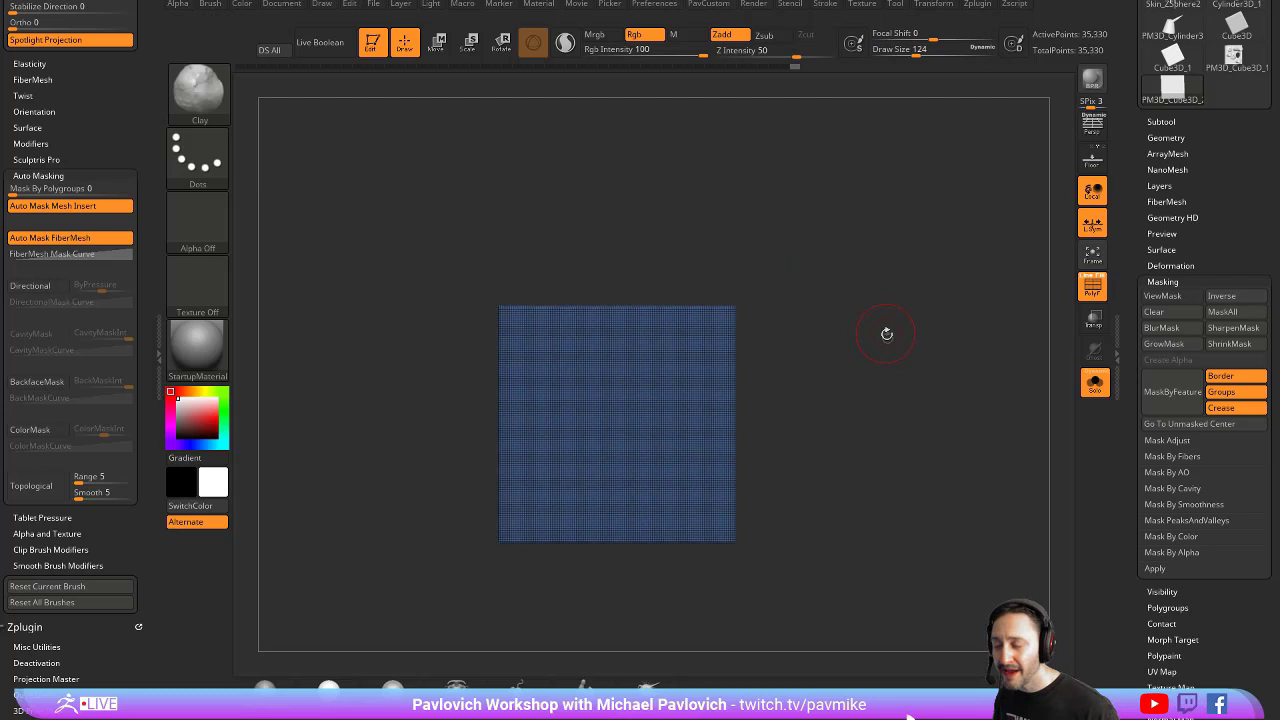
key(s)
click(888, 344)
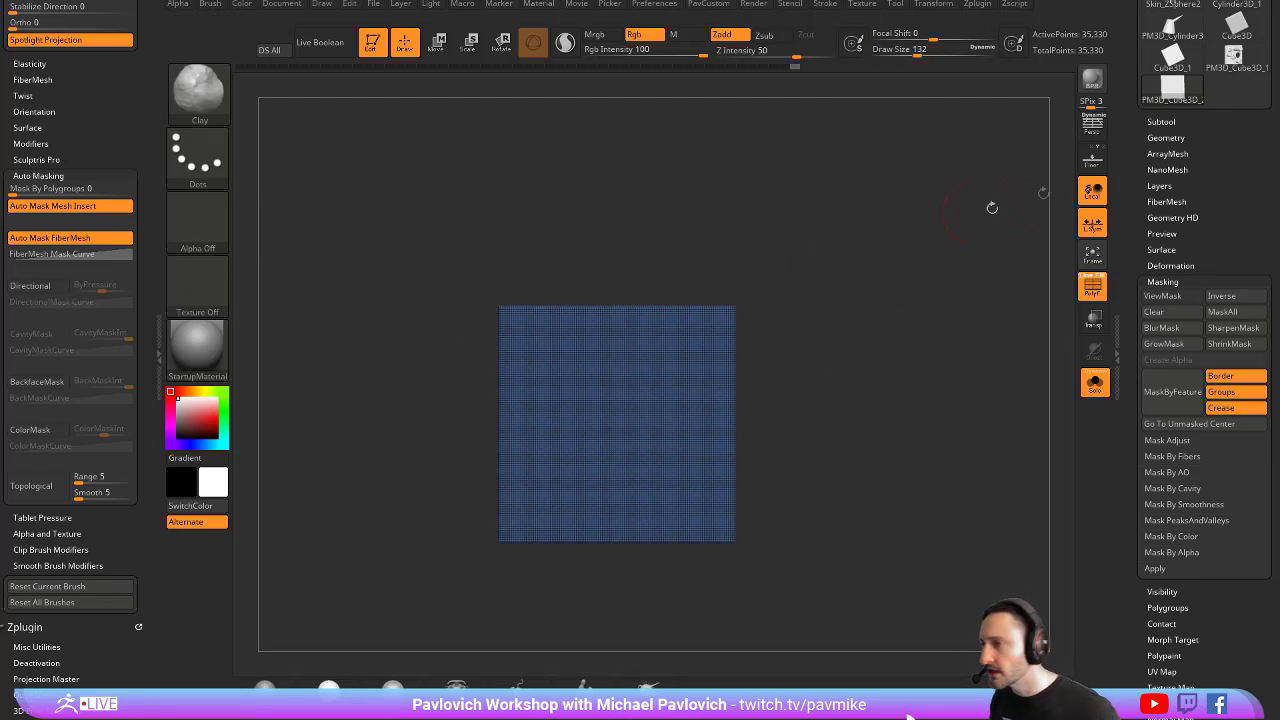
click(1233, 303)
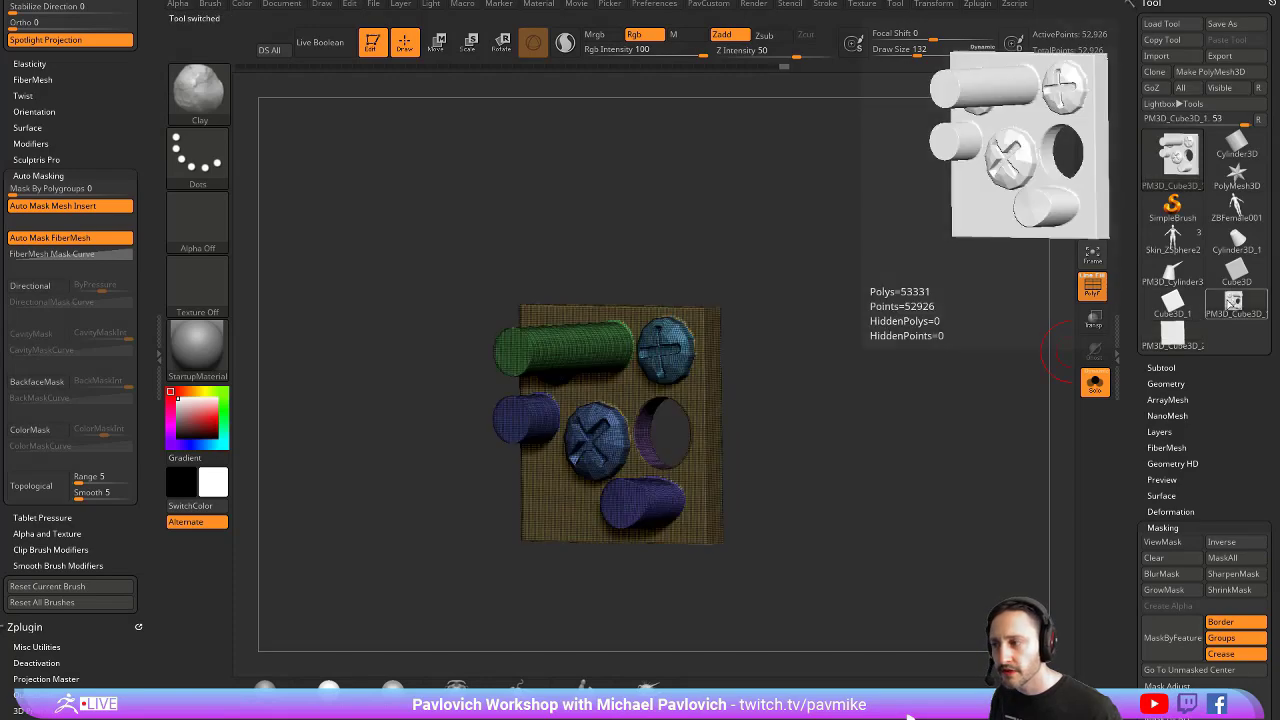